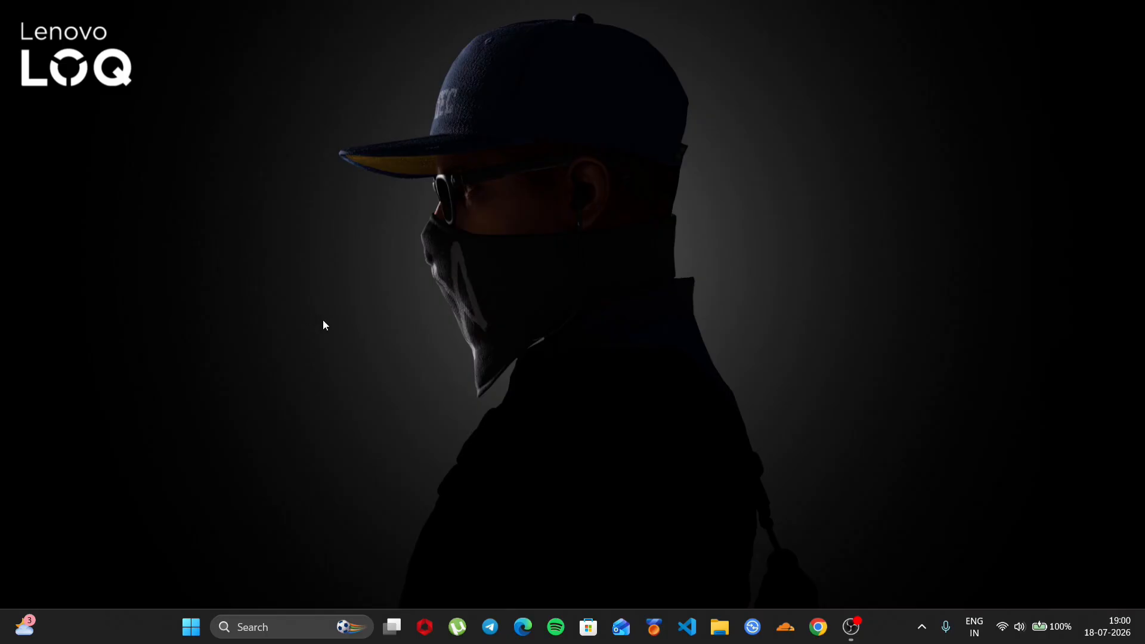
- Open Chrome, search for "download virtualbox" and open the Oracle VirtualBox Downloads page
{"action": "left_click", "coordinate": [818, 626]}
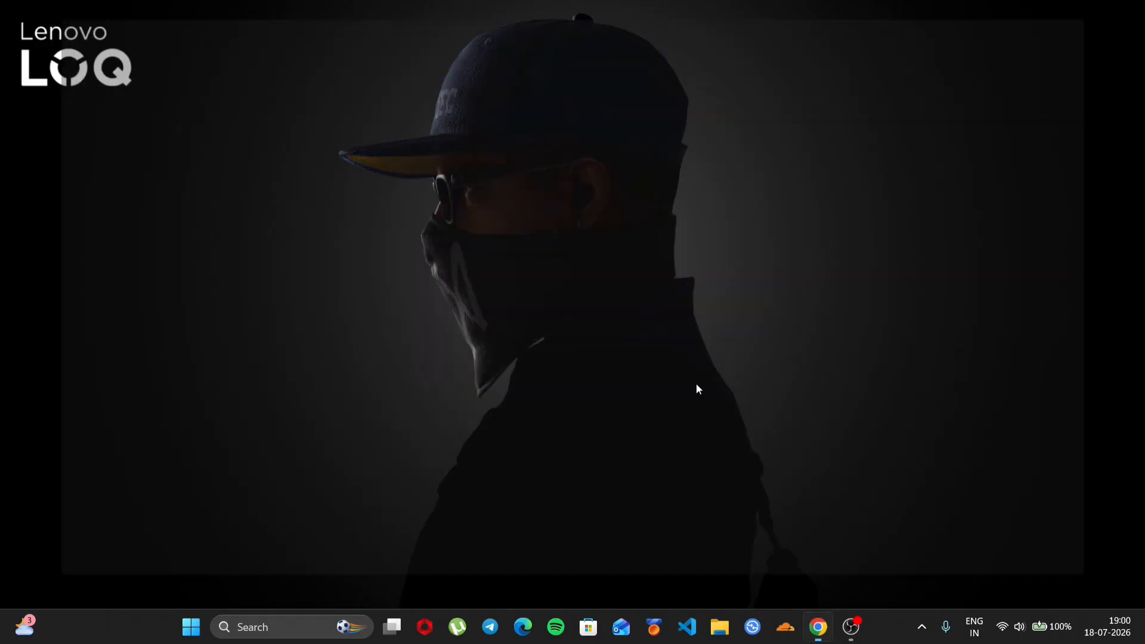
{"action": "type", "text": "downloa"}
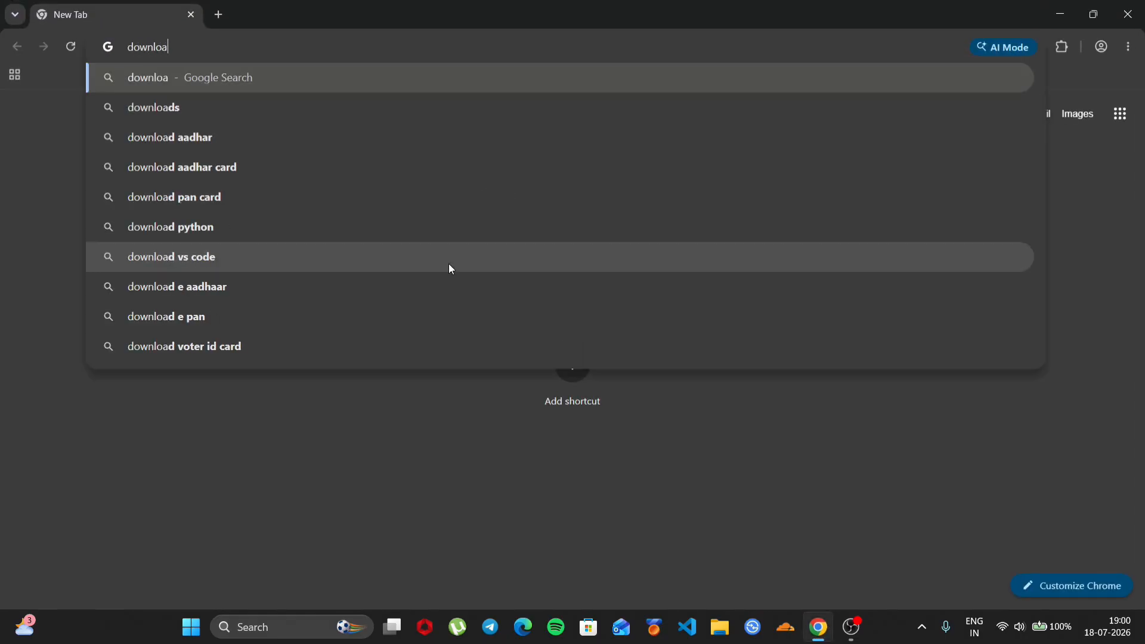
{"action": "type", "text": "d virtualbox"}
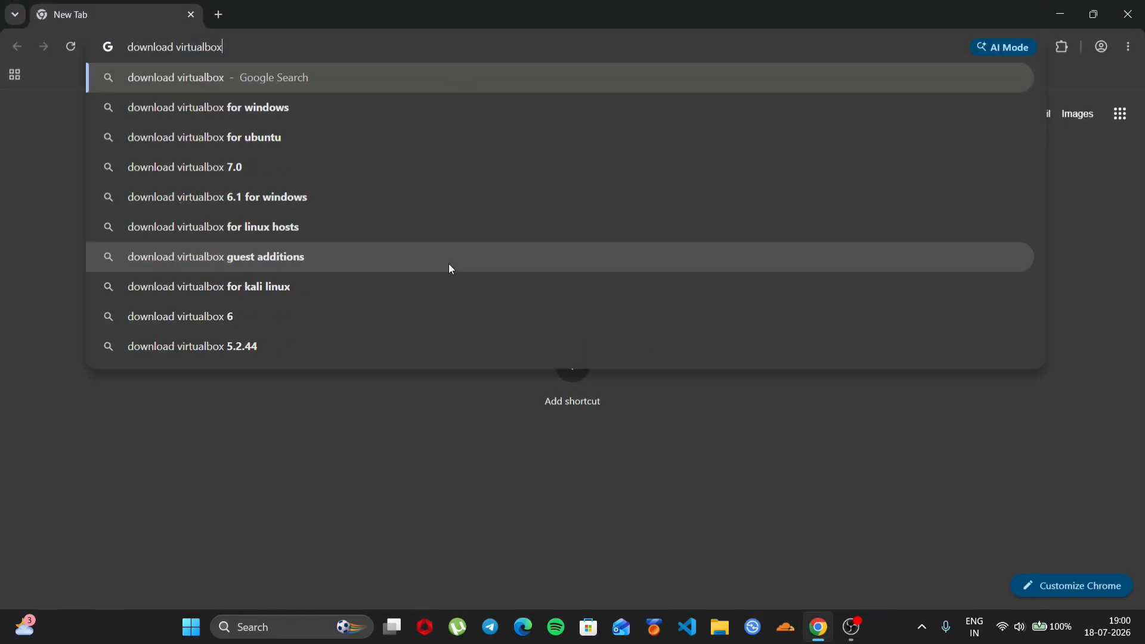
{"action": "key", "text": "Return"}
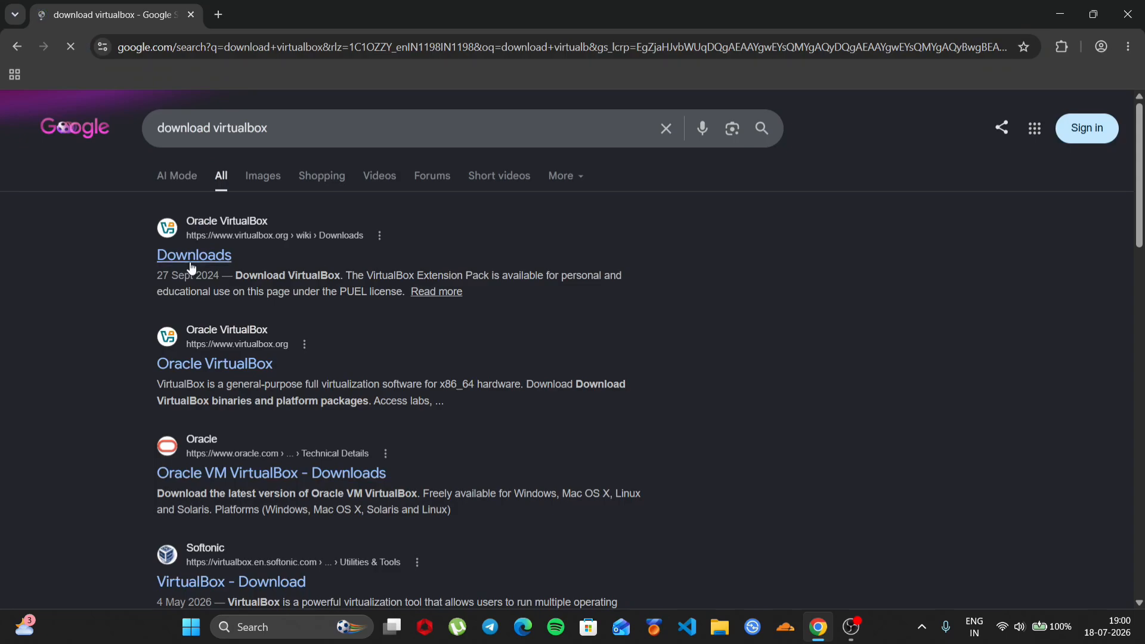
{"action": "left_click", "coordinate": [209, 255]}
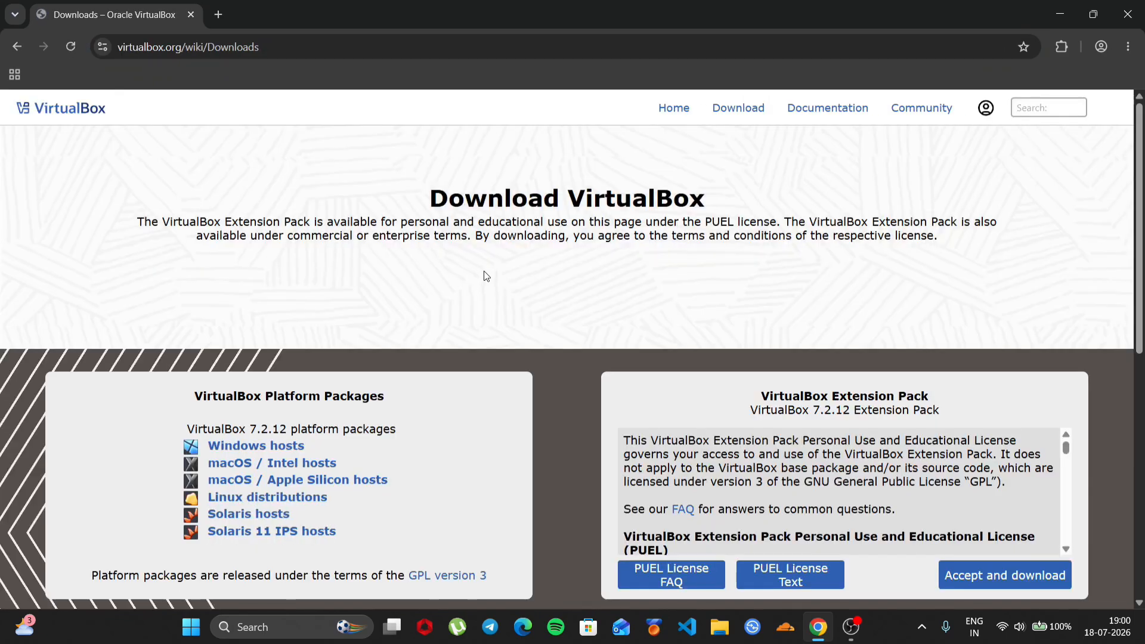
- Download the VirtualBox 7.2.12 platform package for Windows hosts and launch the downloaded installer
{"action": "scroll", "coordinate": [464, 272], "scroll_direction": "down", "scroll_amount": 3}
{"action": "left_click", "coordinate": [290, 300]}
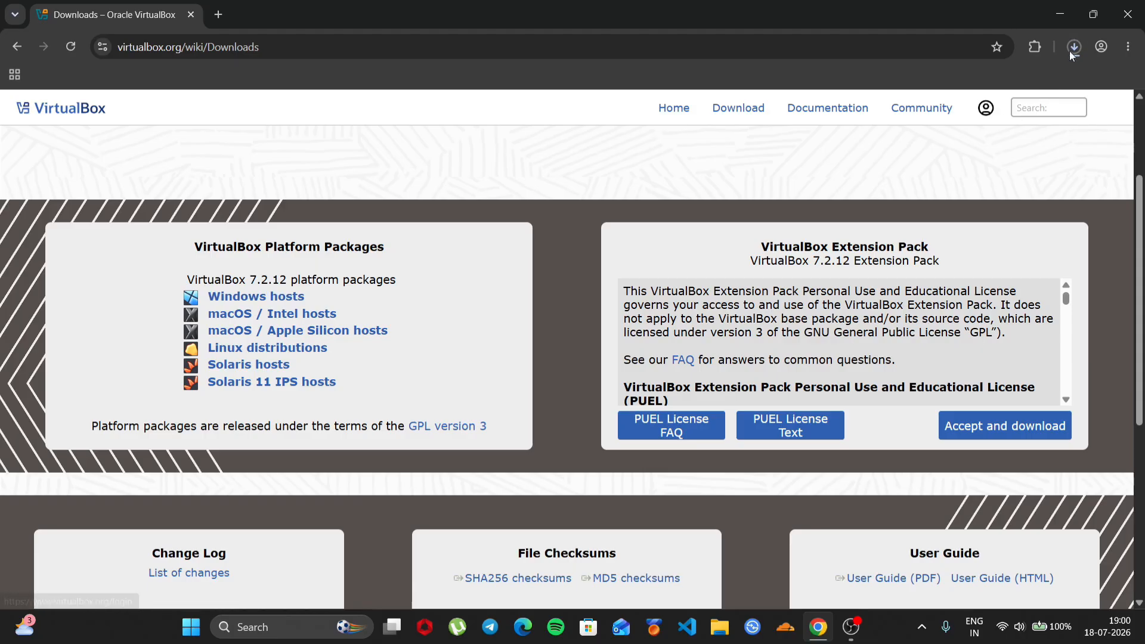
{"action": "left_click", "coordinate": [1072, 48]}
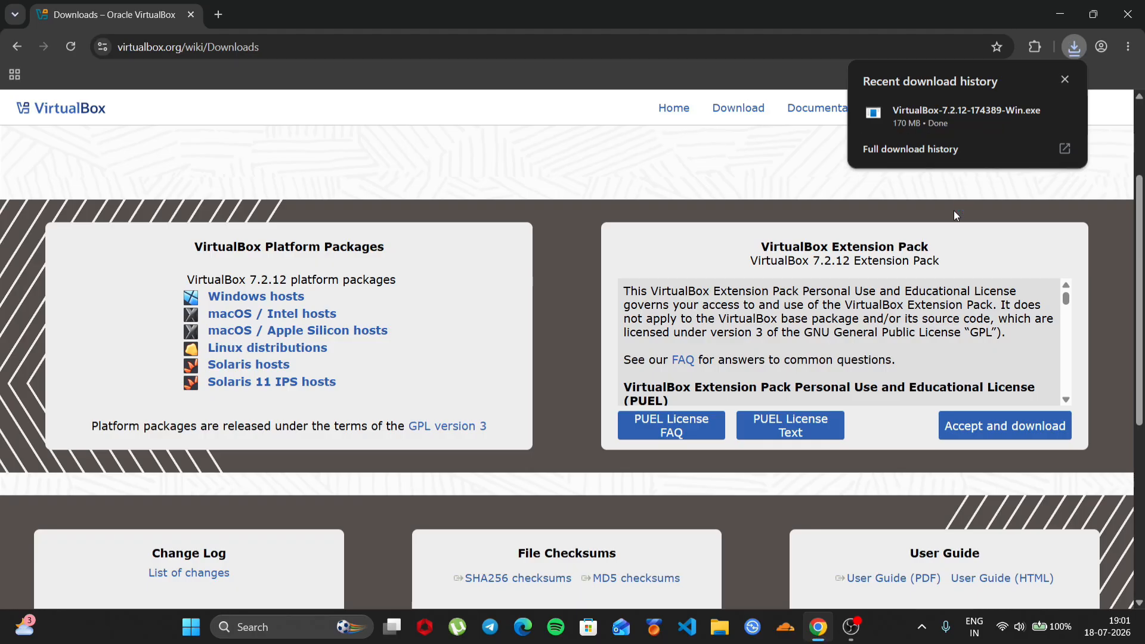
{"action": "mouse_move", "coordinate": [991, 121]}
{"action": "left_click", "coordinate": [1064, 110]}
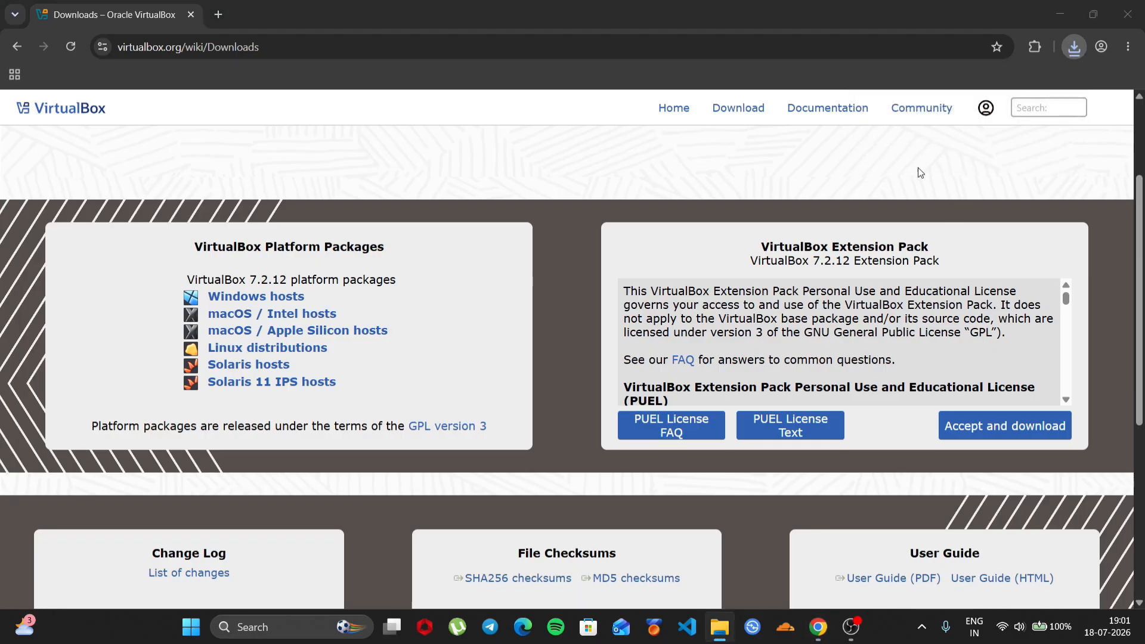
{"action": "left_click", "coordinate": [1028, 10]}
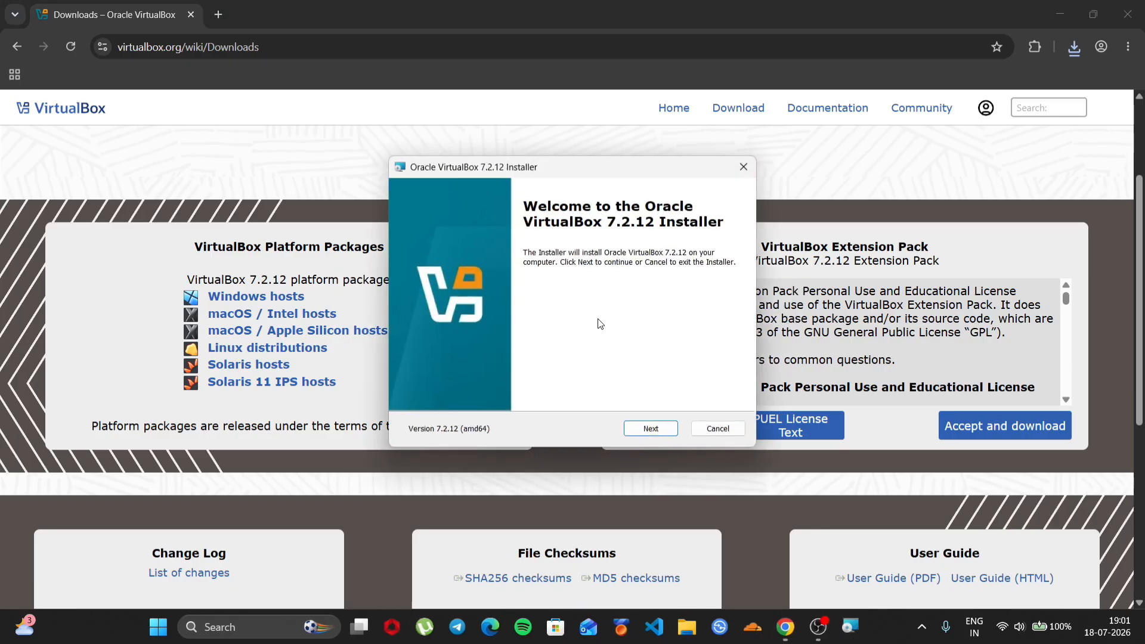
- Accept the license agreement, keep the default features and installation location, and agree to the network disconnection and missing dependencies notices
{"action": "left_click", "coordinate": [650, 429]}
{"action": "left_click", "coordinate": [438, 372]}
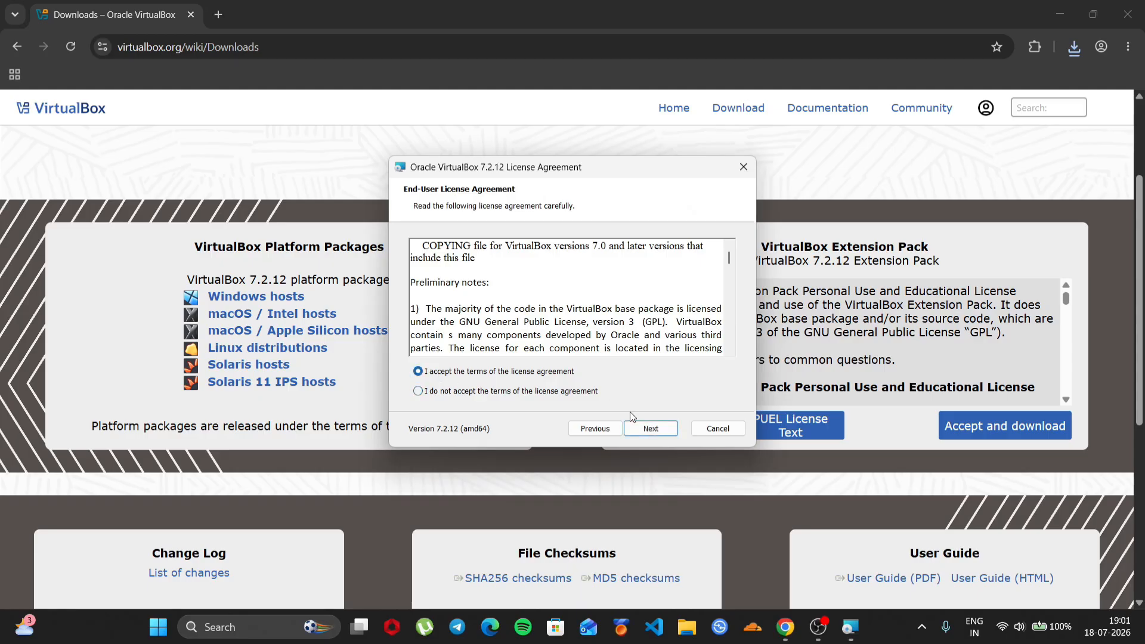
{"action": "left_click", "coordinate": [648, 428]}
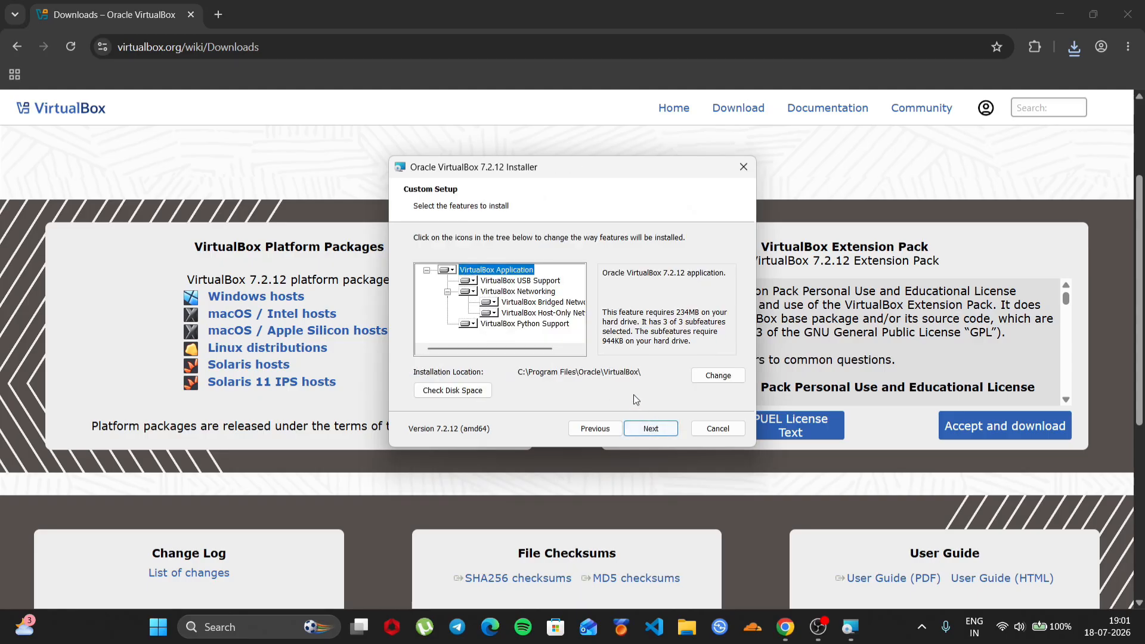
{"action": "left_click", "coordinate": [649, 429]}
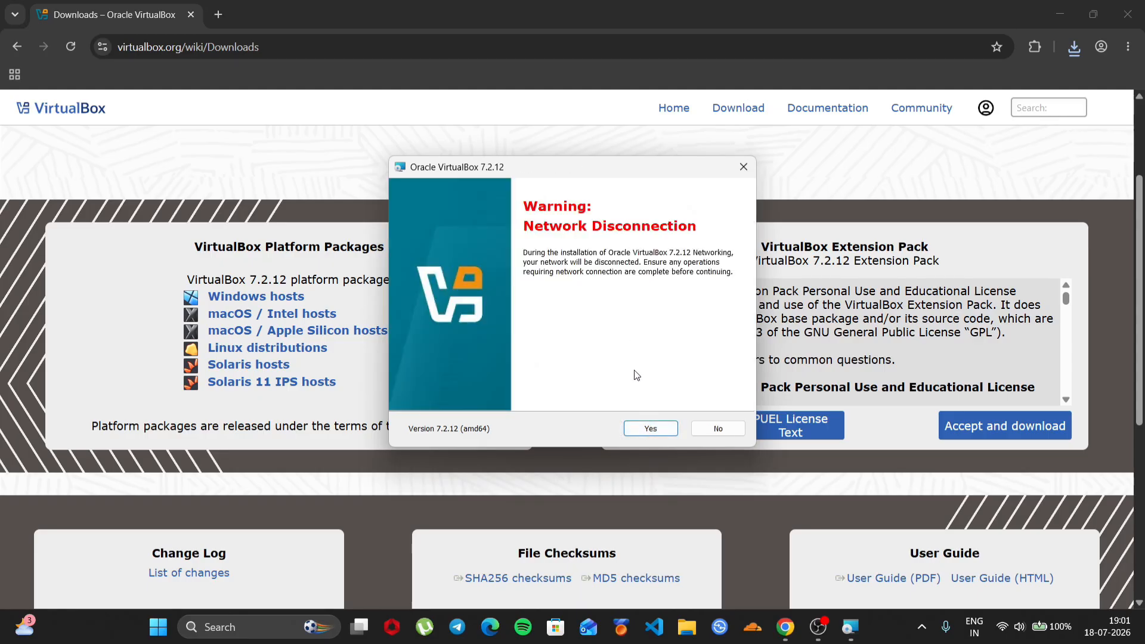
{"action": "left_click", "coordinate": [651, 429]}
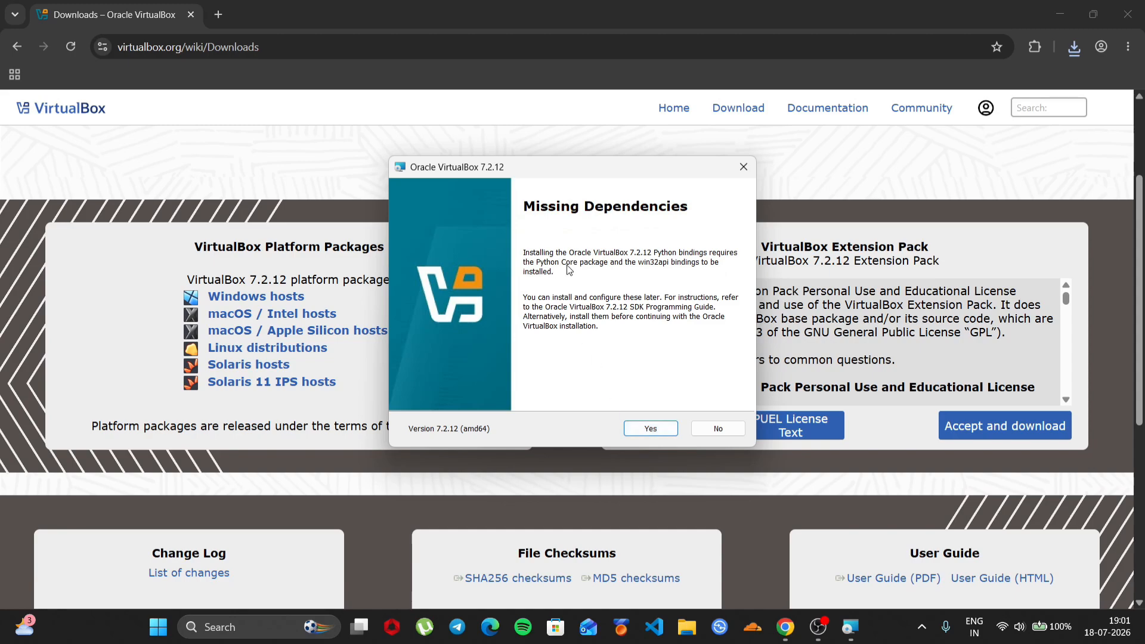
{"action": "left_click", "coordinate": [650, 429]}
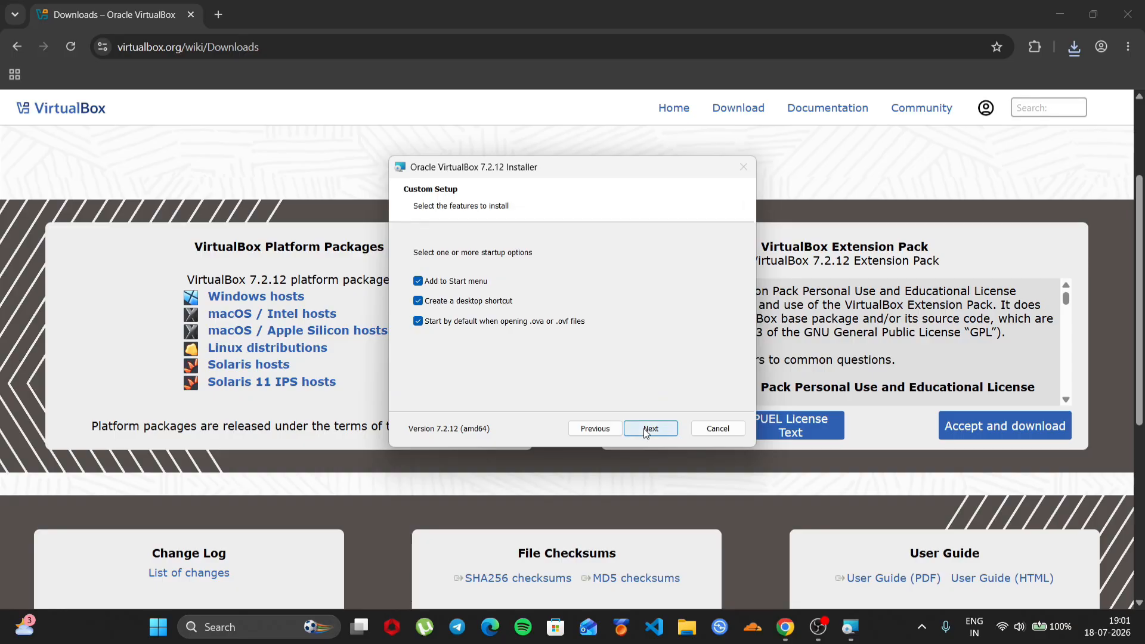
- Install VirtualBox with all startup options enabled, finish the installer and close the launched VirtualBox Manager
{"action": "left_click", "coordinate": [644, 430]}
{"action": "left_click", "coordinate": [642, 428]}
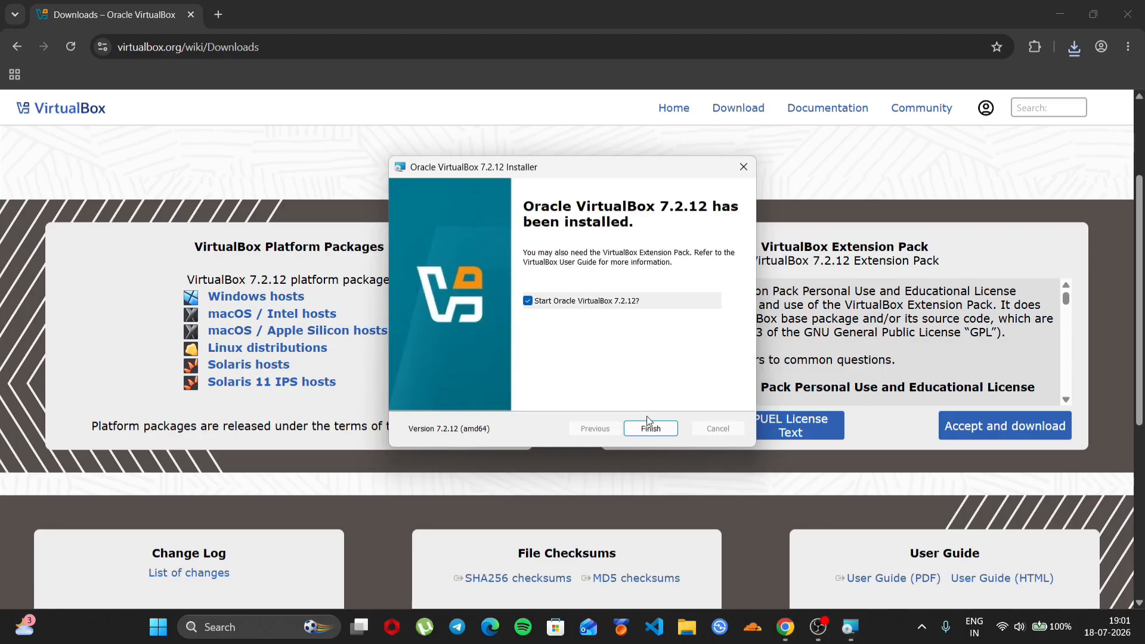
{"action": "left_click", "coordinate": [648, 424]}
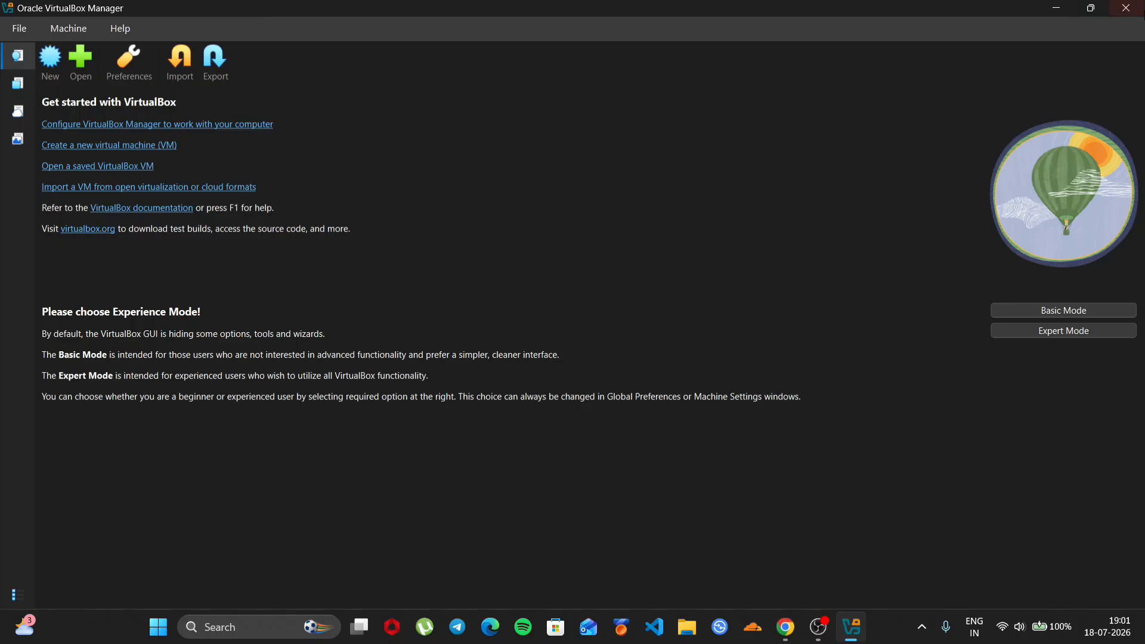
{"action": "key", "text": "alt+F4"}
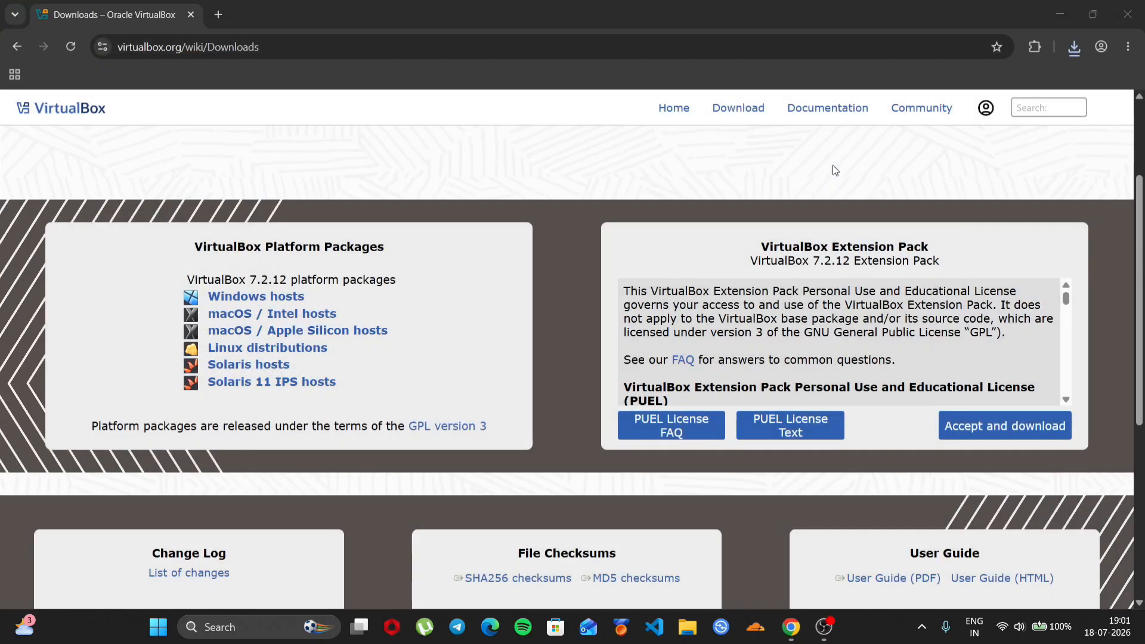
- Open a new browser tab, and toggle the first option in the Virus & threat protection settings of Windows Security
{"action": "key", "text": "ctrl+t"}
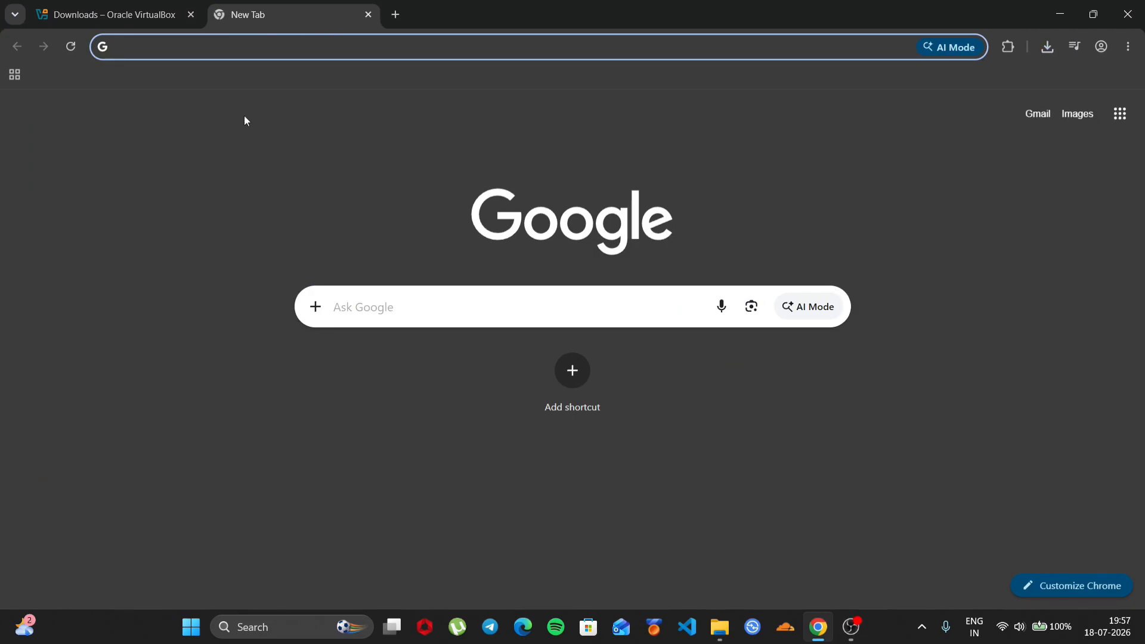
{"action": "left_click", "coordinate": [276, 626]}
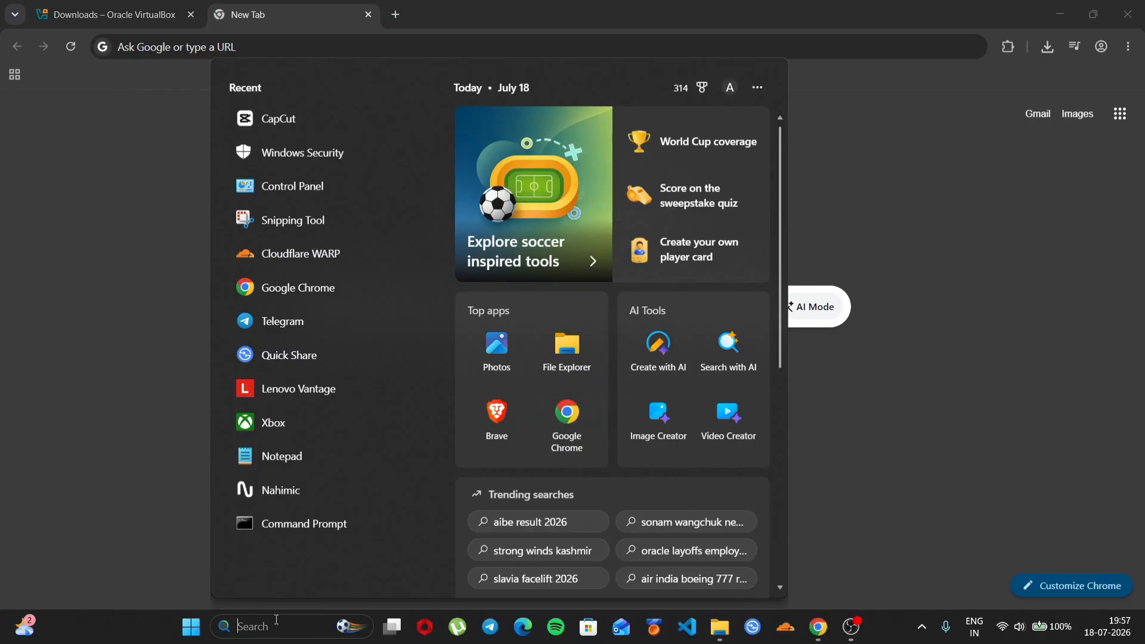
{"action": "type", "text": "secu"}
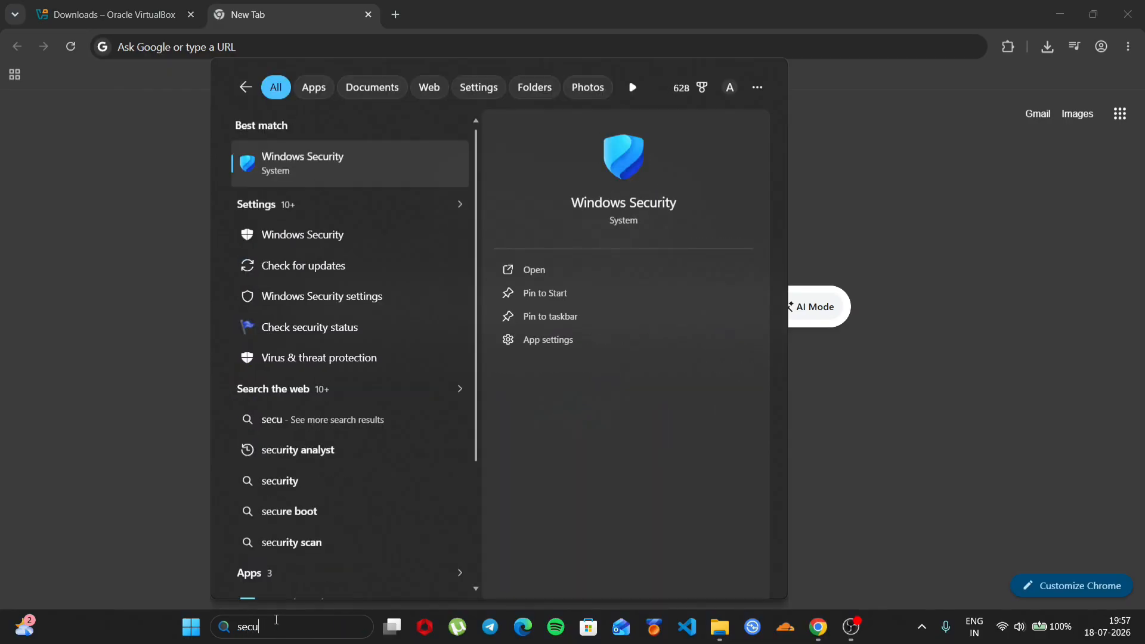
{"action": "key", "text": "Return"}
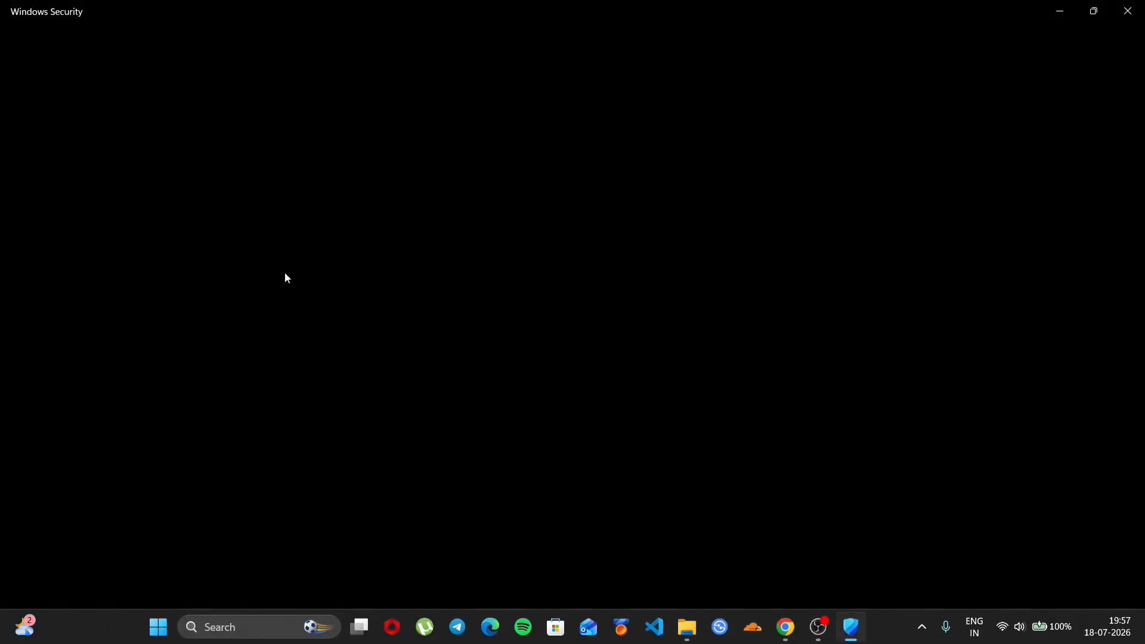
{"action": "left_click", "coordinate": [388, 206]}
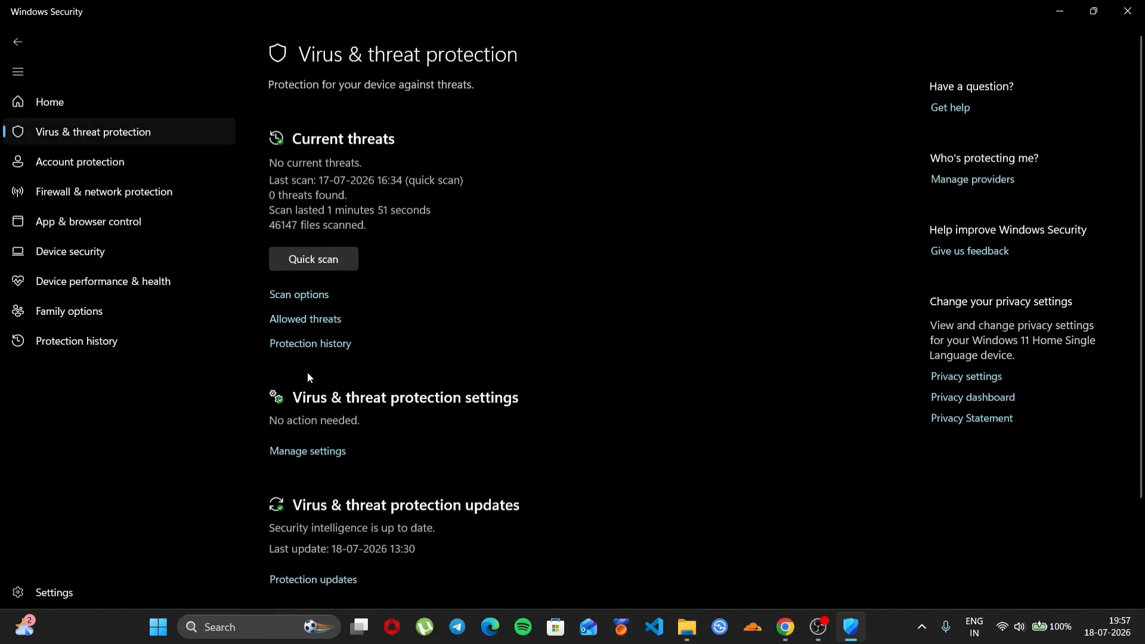
{"action": "left_click", "coordinate": [308, 452]}
{"action": "left_click", "coordinate": [285, 237]}
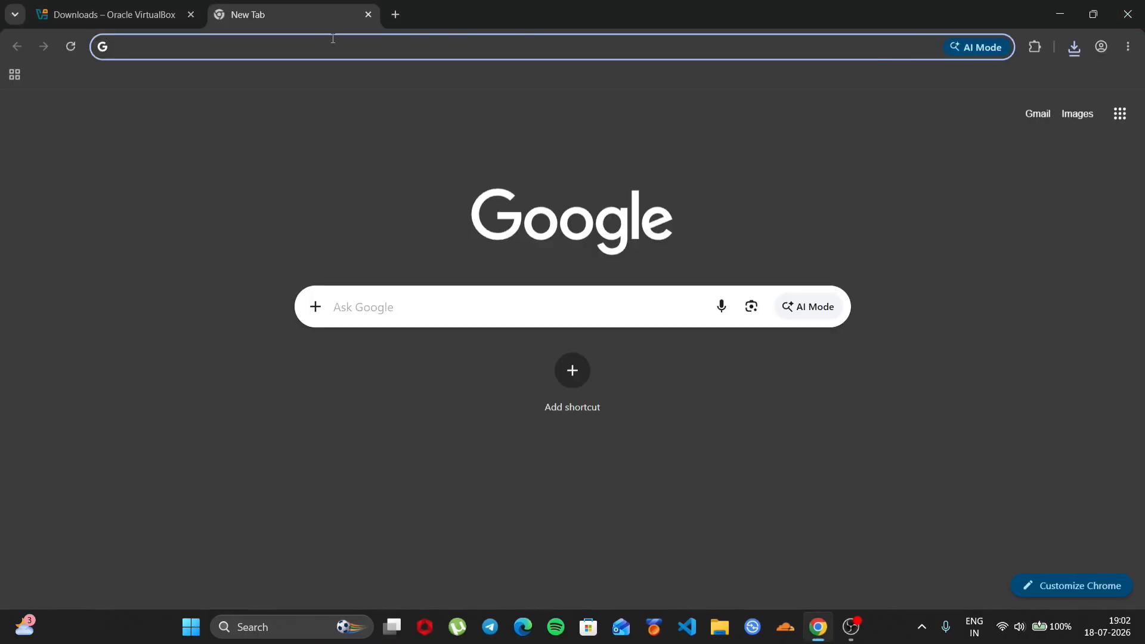
- Search Google for "get kali" in Chrome and open the official Get Kali page
{"action": "type", "text": "get kali"}
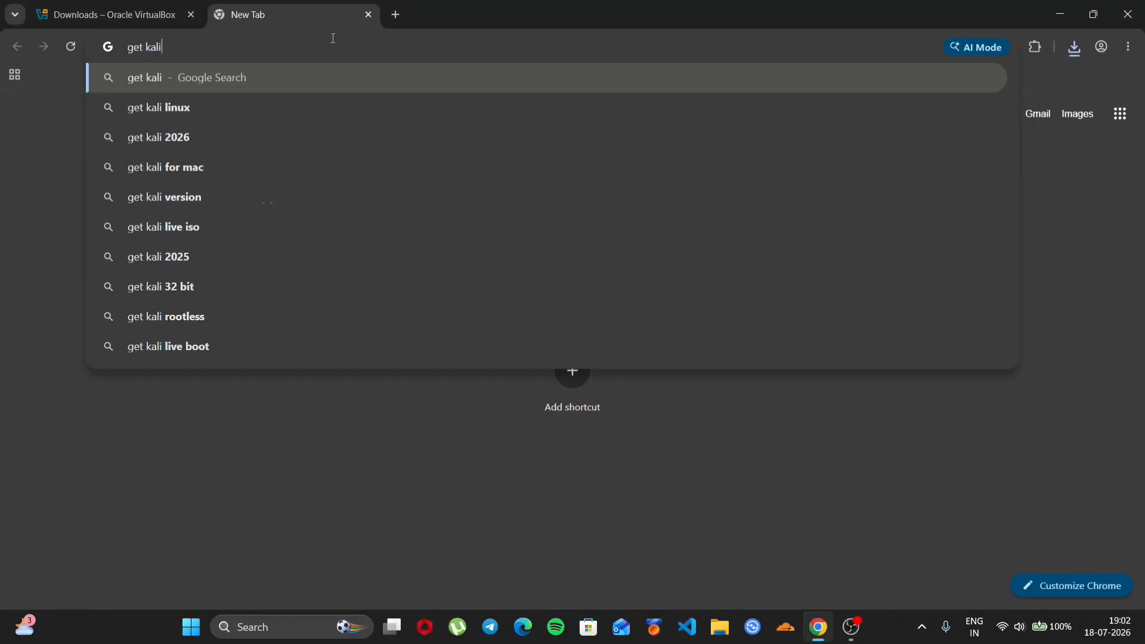
{"action": "key", "text": "Return"}
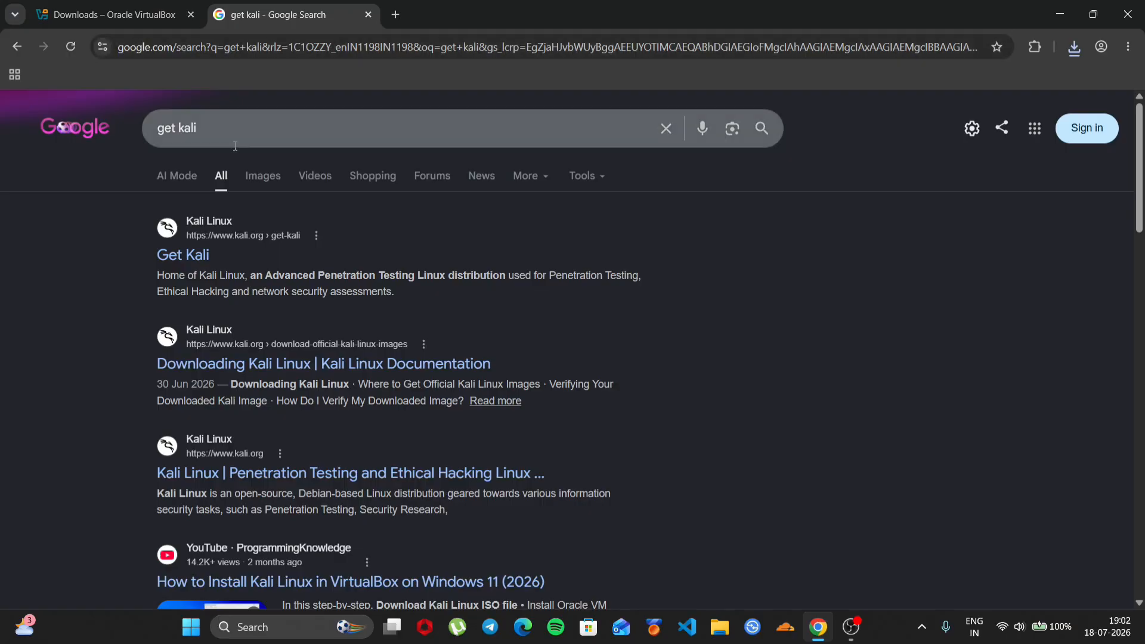
{"action": "left_click", "coordinate": [192, 255]}
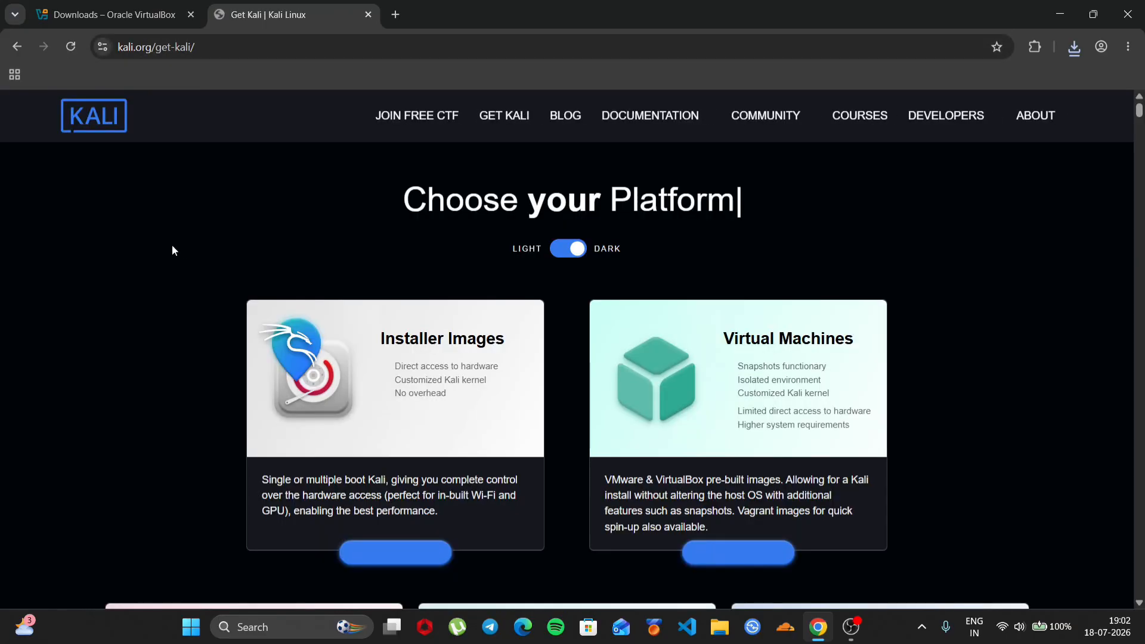
- Look through the Kali platform options and open the Virtual Machines section
{"action": "scroll", "coordinate": [156, 194], "scroll_direction": "down", "scroll_amount": 2}
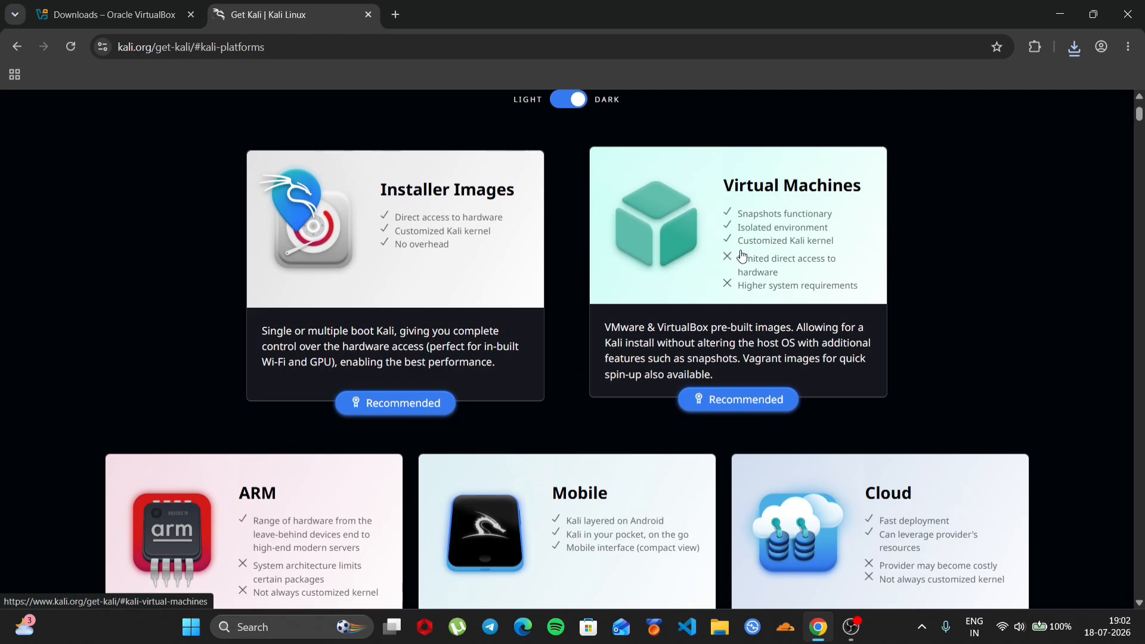
{"action": "scroll", "coordinate": [741, 256], "scroll_direction": "down", "scroll_amount": 2}
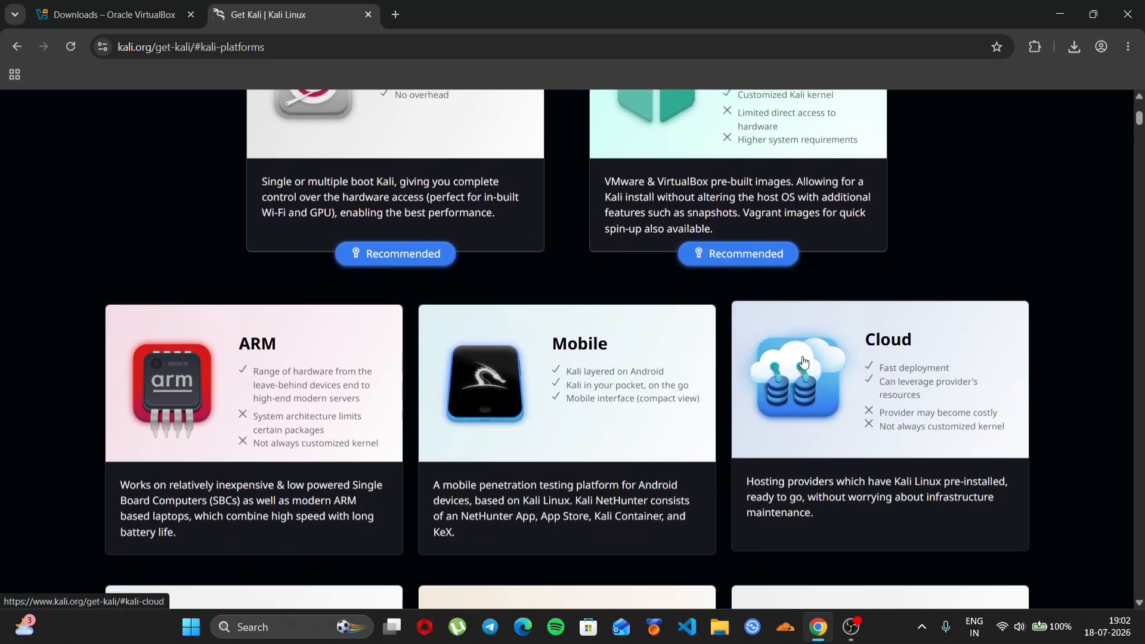
{"action": "scroll", "coordinate": [803, 361], "scroll_direction": "down", "scroll_amount": 4}
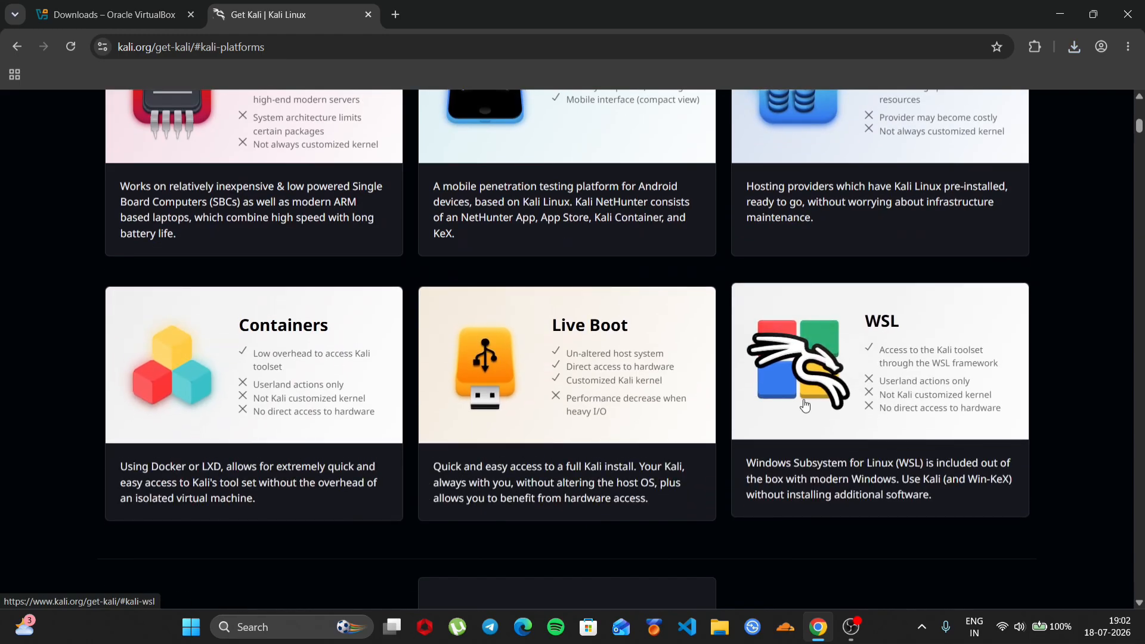
{"action": "scroll", "coordinate": [787, 396], "scroll_direction": "down", "scroll_amount": 2}
{"action": "scroll", "coordinate": [787, 396], "scroll_direction": "up", "scroll_amount": 10}
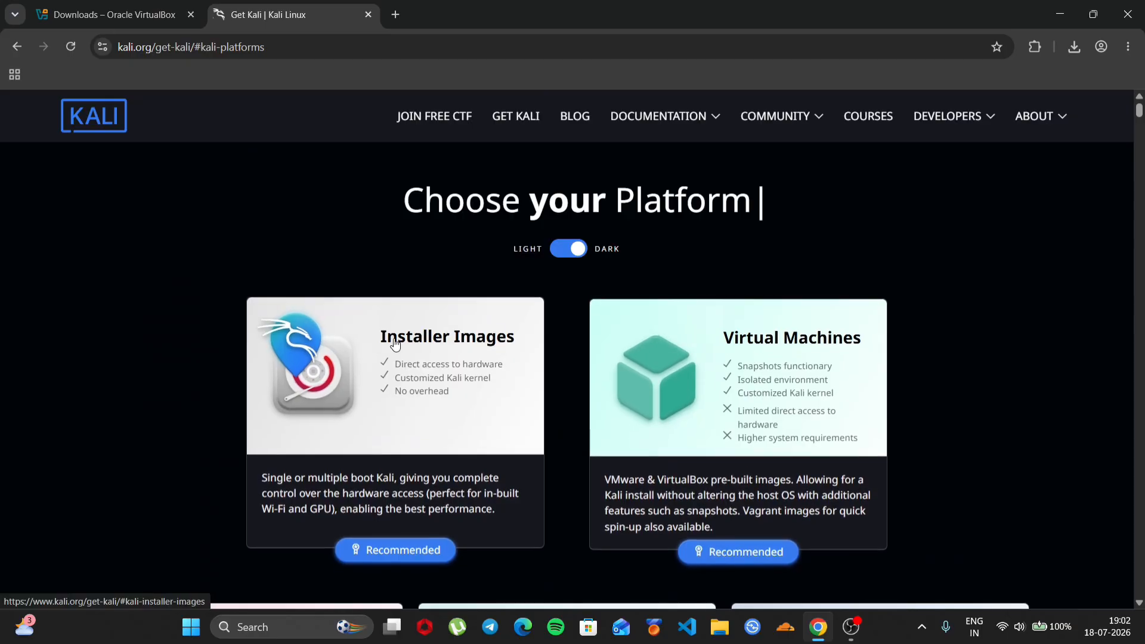
{"action": "scroll", "coordinate": [394, 343], "scroll_direction": "down", "scroll_amount": 2}
{"action": "scroll", "coordinate": [381, 340], "scroll_direction": "up", "scroll_amount": 3}
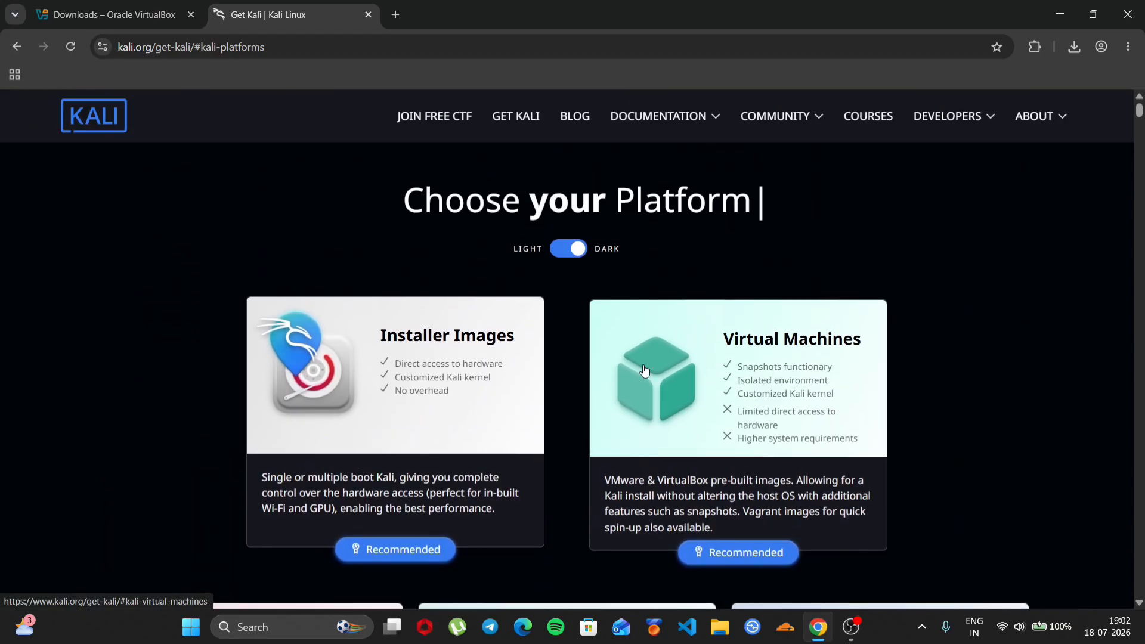
{"action": "left_click", "coordinate": [772, 359]}
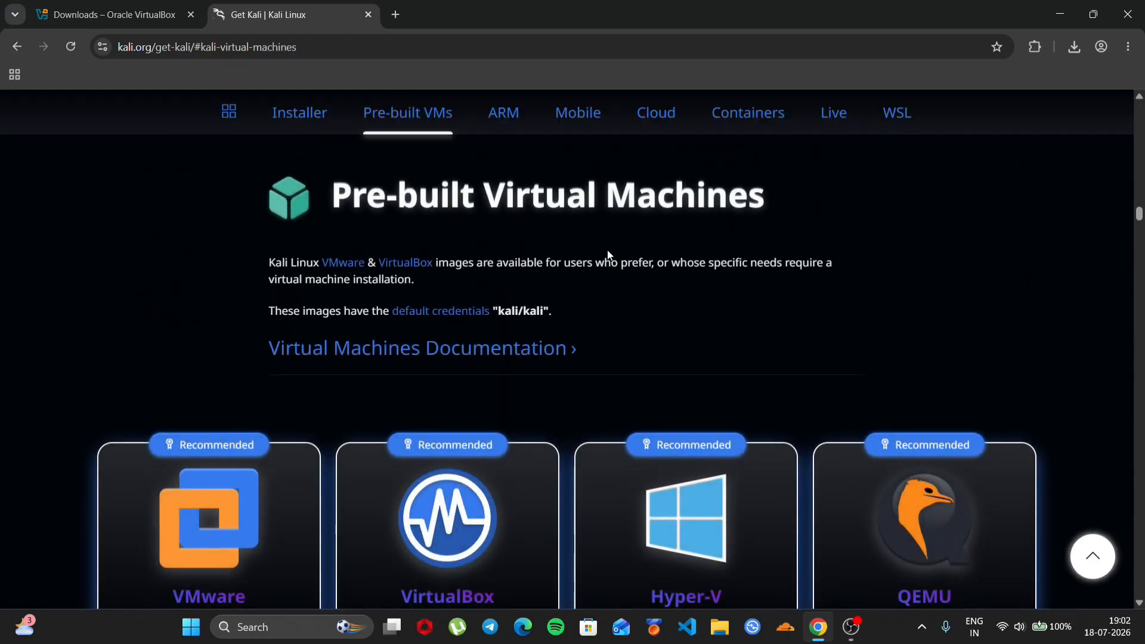
- Download the recommended pre-built Kali Linux image for VirtualBox and open the recent download history
{"action": "scroll", "coordinate": [605, 251], "scroll_direction": "down", "scroll_amount": 2}
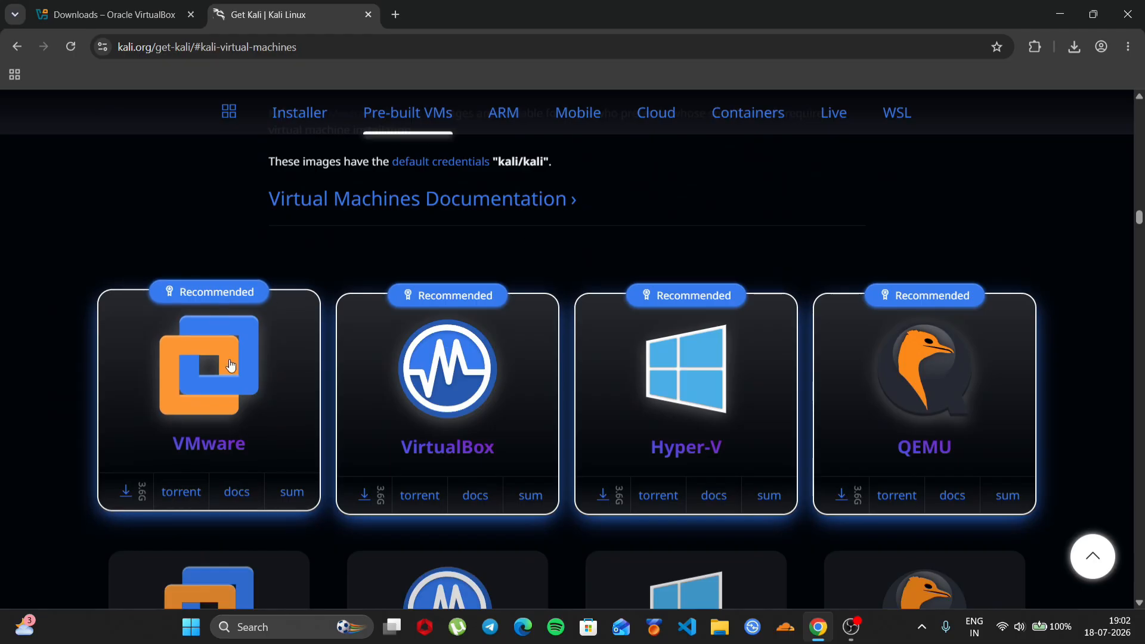
{"action": "left_click", "coordinate": [369, 502]}
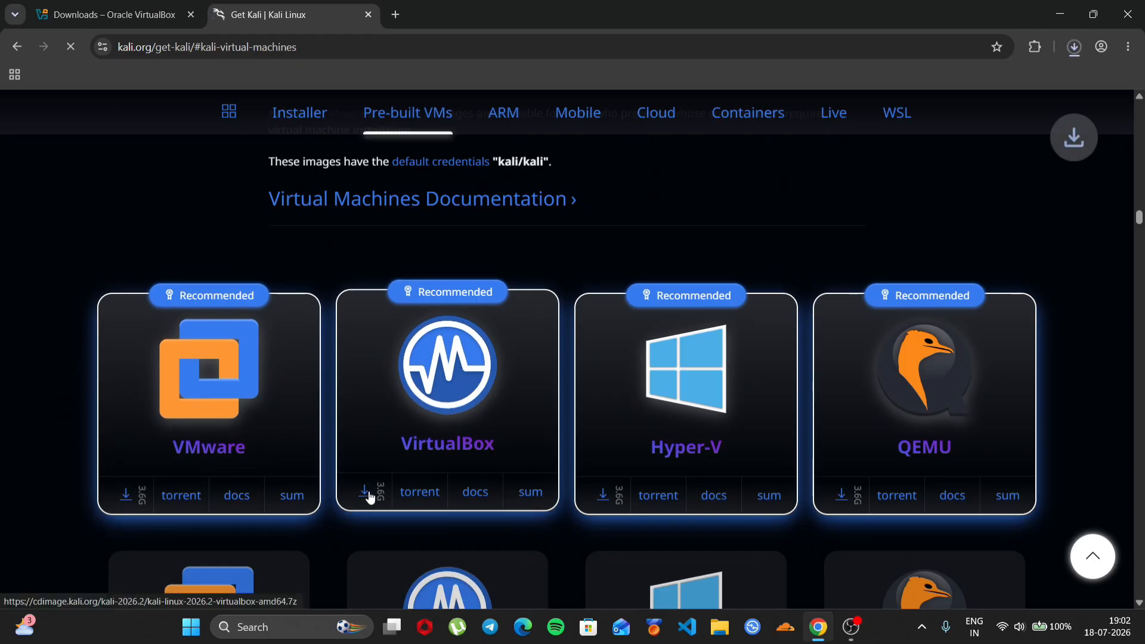
{"action": "left_click", "coordinate": [1073, 47]}
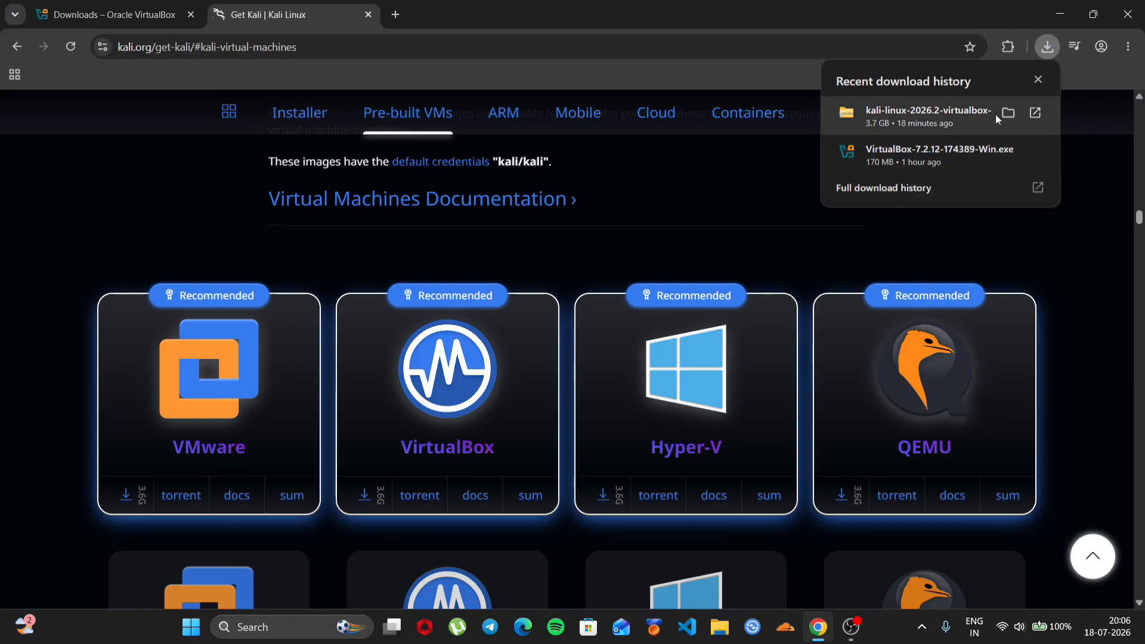
- Search Google for "download 7 zip" in a new browser tab and open the official 7-Zip download page
{"action": "left_click", "coordinate": [396, 16]}
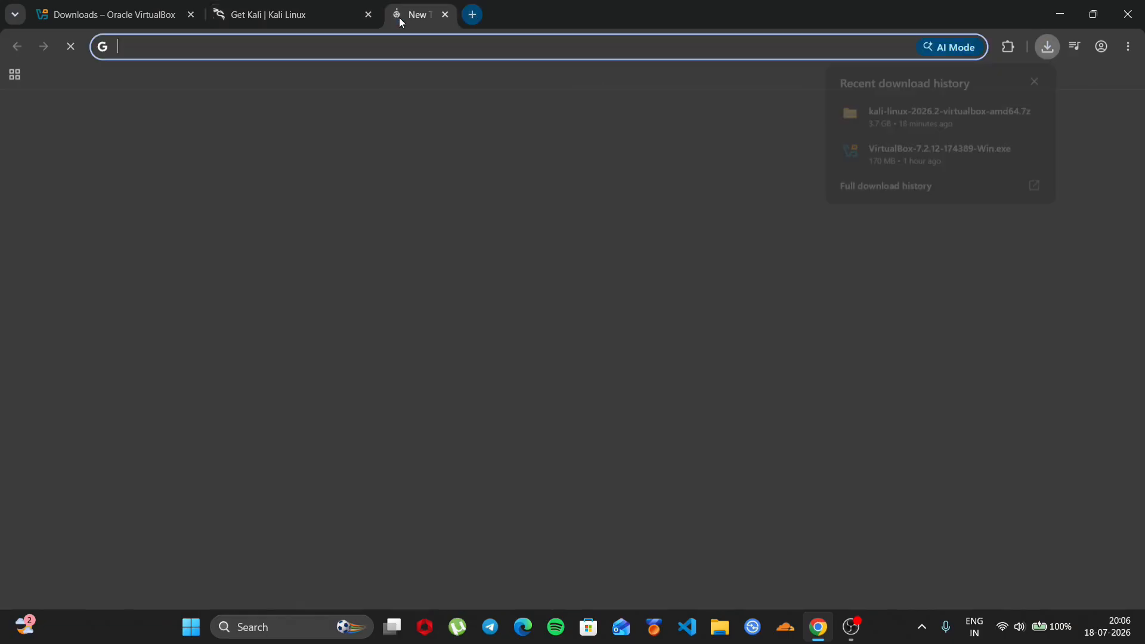
{"action": "type", "text": "download "}
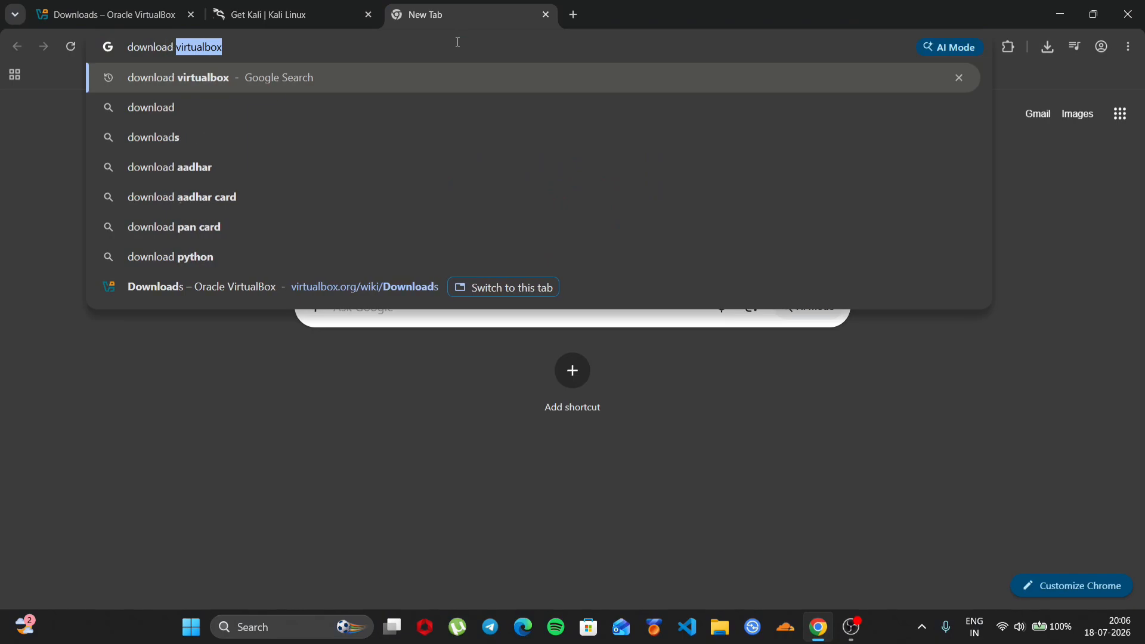
{"action": "type", "text": "7 zip"}
{"action": "key", "text": "Return"}
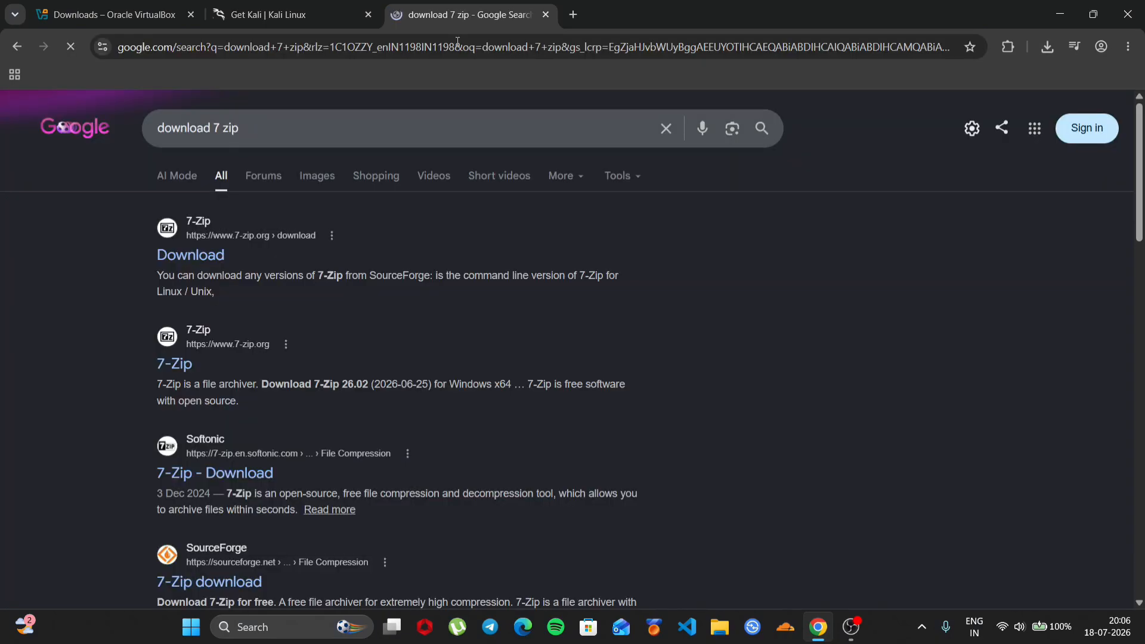
{"action": "left_click", "coordinate": [200, 264]}
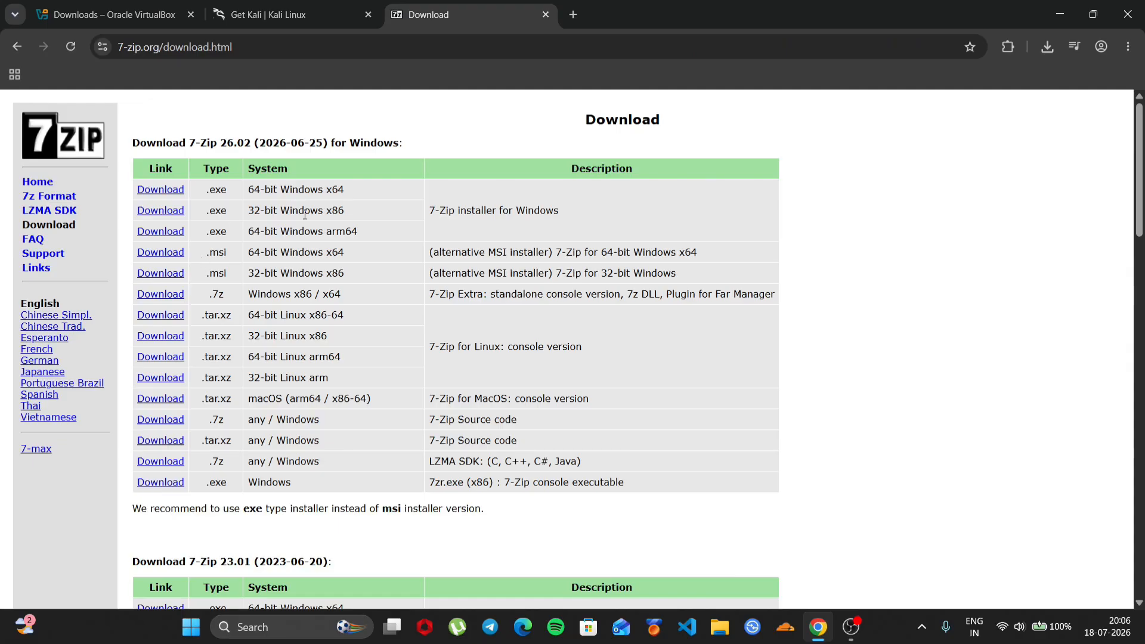
- Download the 64-bit Windows x64 .exe installer of 7-Zip 26.02 and install it in C:\Program Files\7-Zip\
{"action": "left_click_drag", "start_coordinate": [250, 191], "coordinate": [275, 190]}
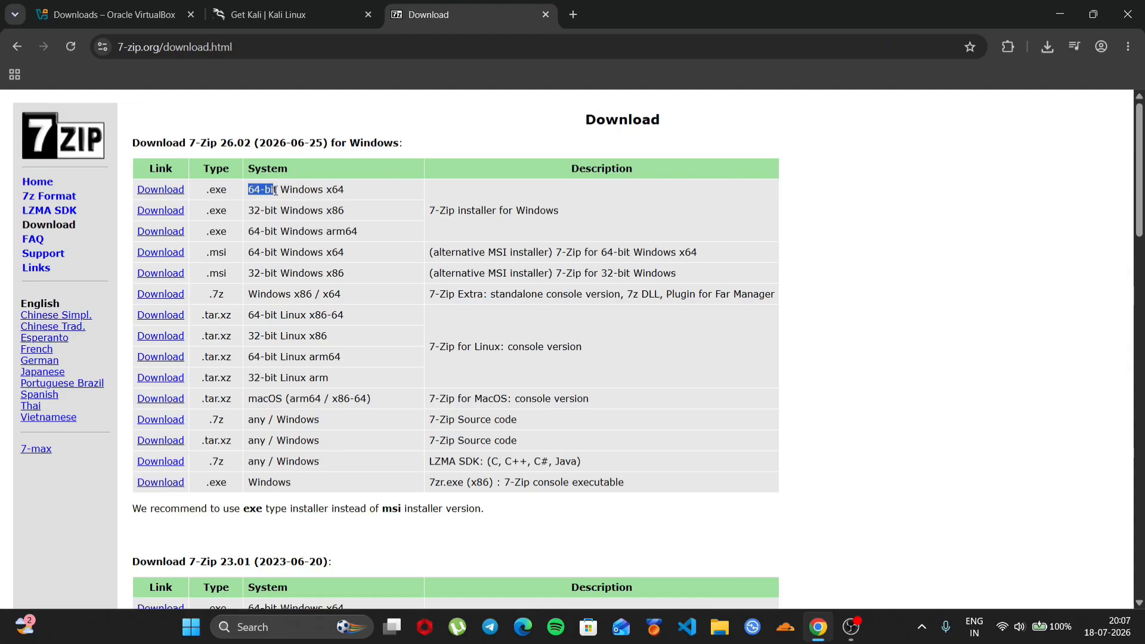
{"action": "left_click", "coordinate": [175, 195]}
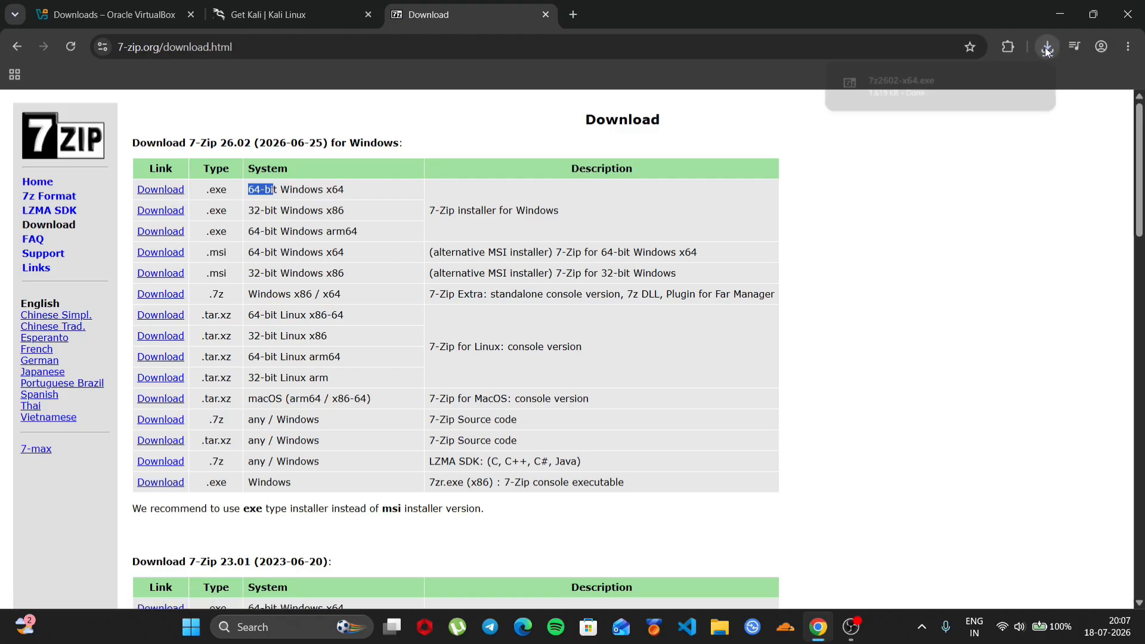
{"action": "left_click", "coordinate": [1004, 84]}
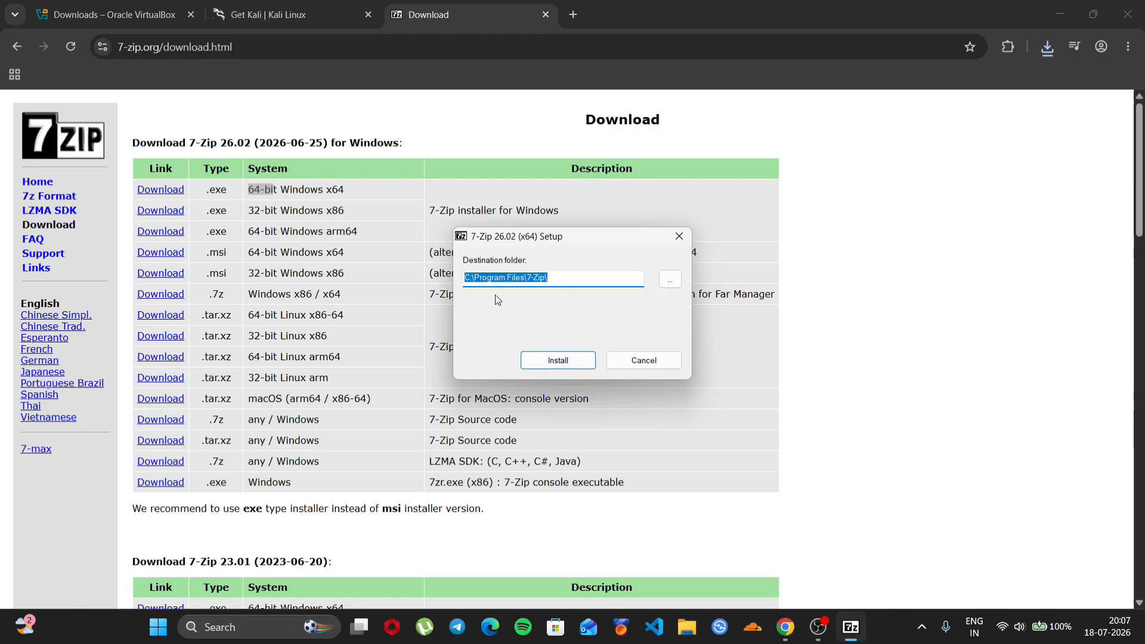
{"action": "left_click", "coordinate": [557, 360]}
{"action": "left_click", "coordinate": [559, 359]}
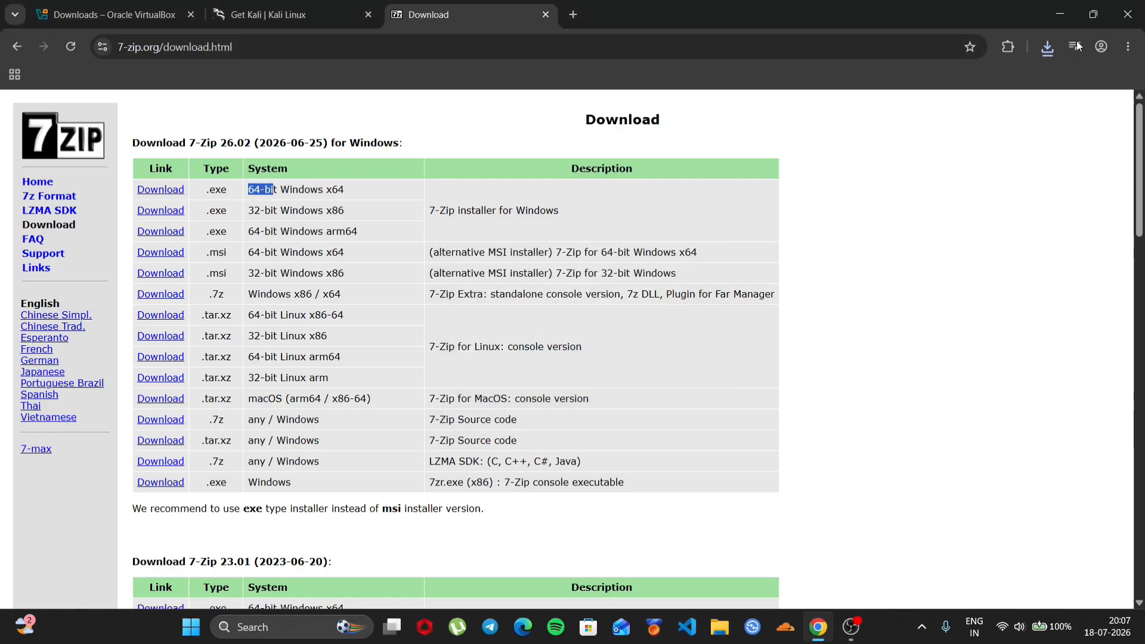
- Show the downloaded kali-linux-2026.2-virtualbox-amd64.7z in its folder and extract it there with 7-Zip
{"action": "left_click", "coordinate": [1048, 48]}
{"action": "mouse_move", "coordinate": [1027, 153]}
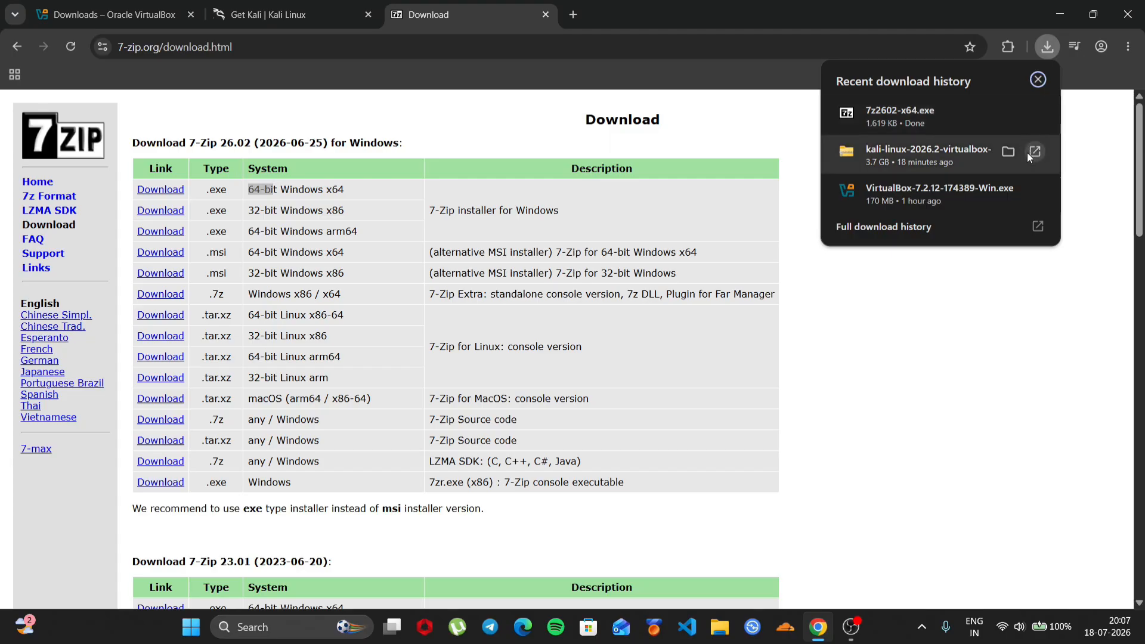
{"action": "left_click", "coordinate": [1011, 153]}
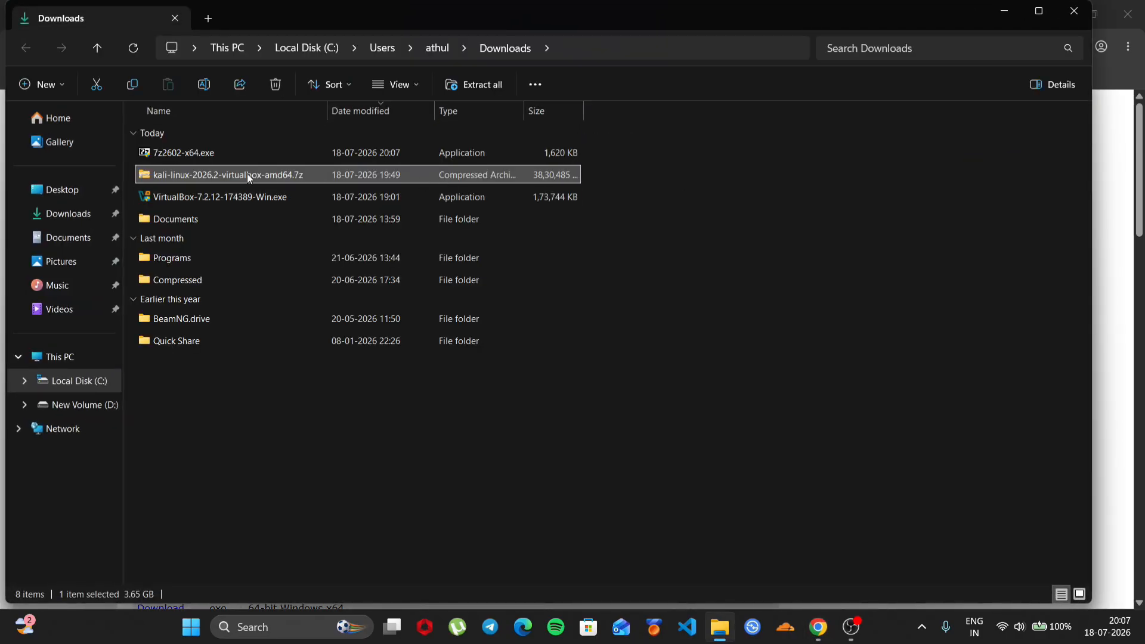
{"action": "right_click", "coordinate": [247, 173]}
{"action": "left_click", "coordinate": [377, 478]}
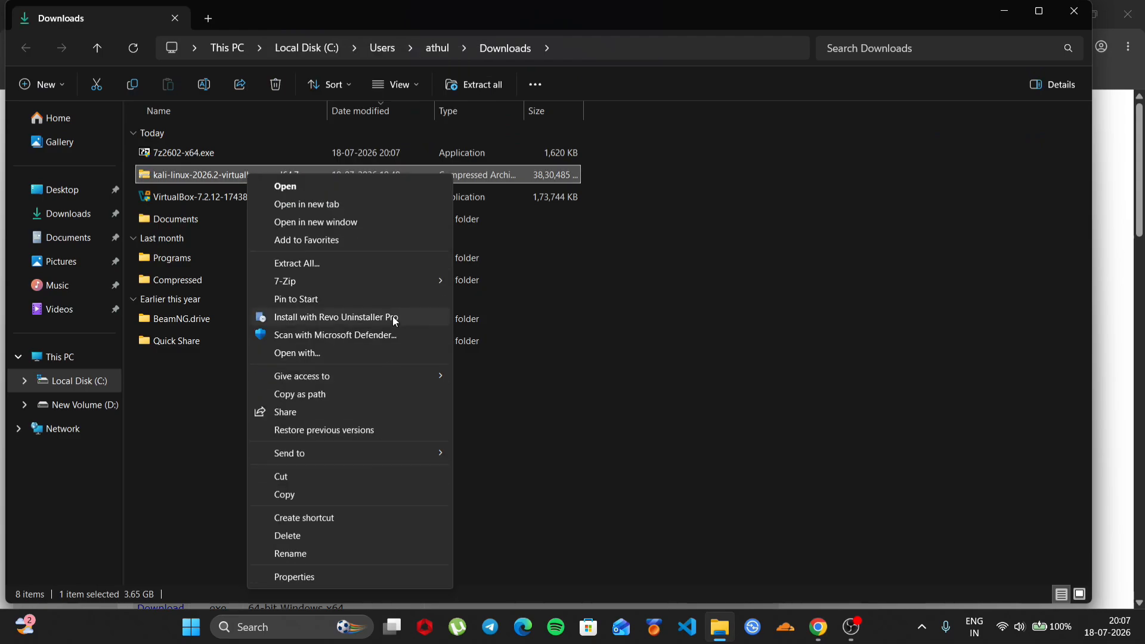
{"action": "mouse_move", "coordinate": [395, 284]}
{"action": "left_click", "coordinate": [574, 354]}
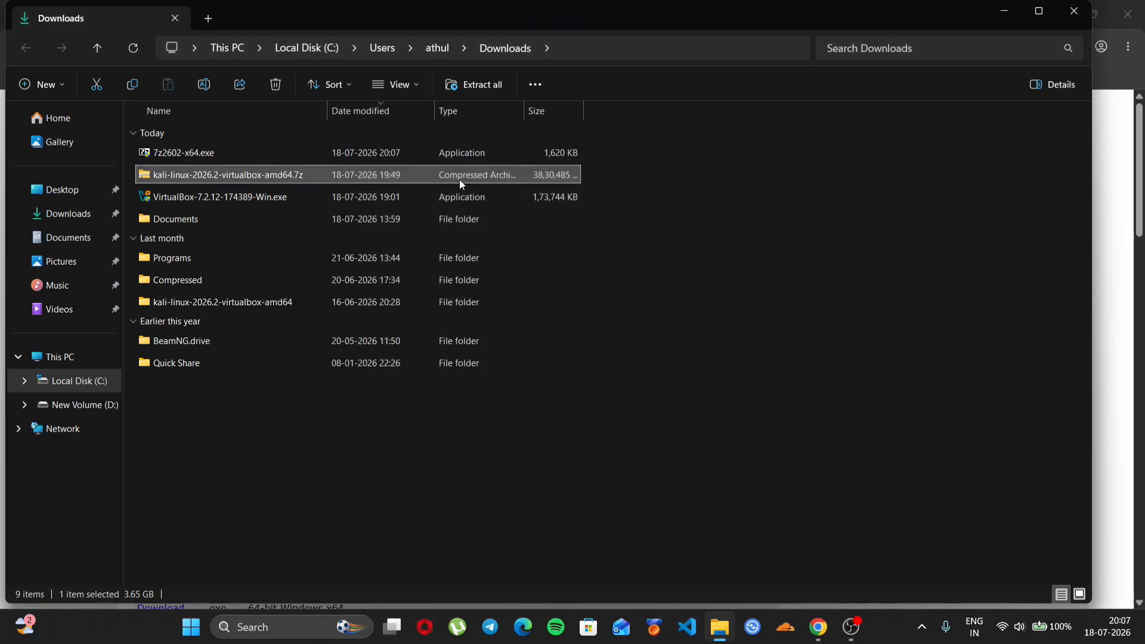
- Load kali-linux-2026.2-virtualbox-amd64.vbox from the extracted folder into VirtualBox and open the virtual machine's settings
{"action": "double_click", "coordinate": [402, 295]}
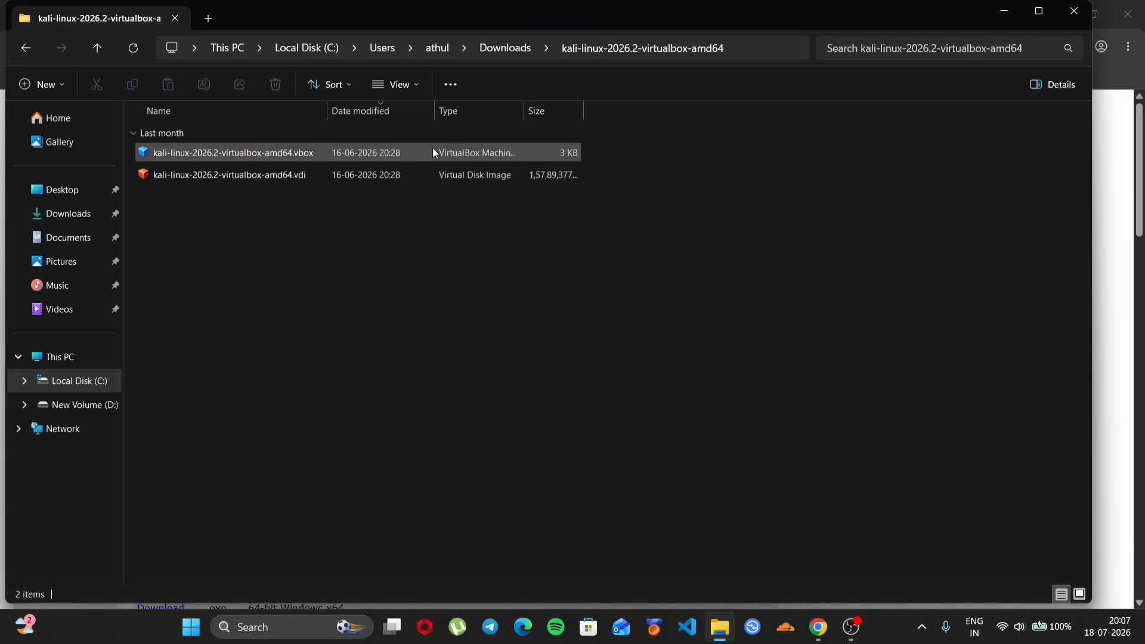
{"action": "double_click", "coordinate": [405, 149]}
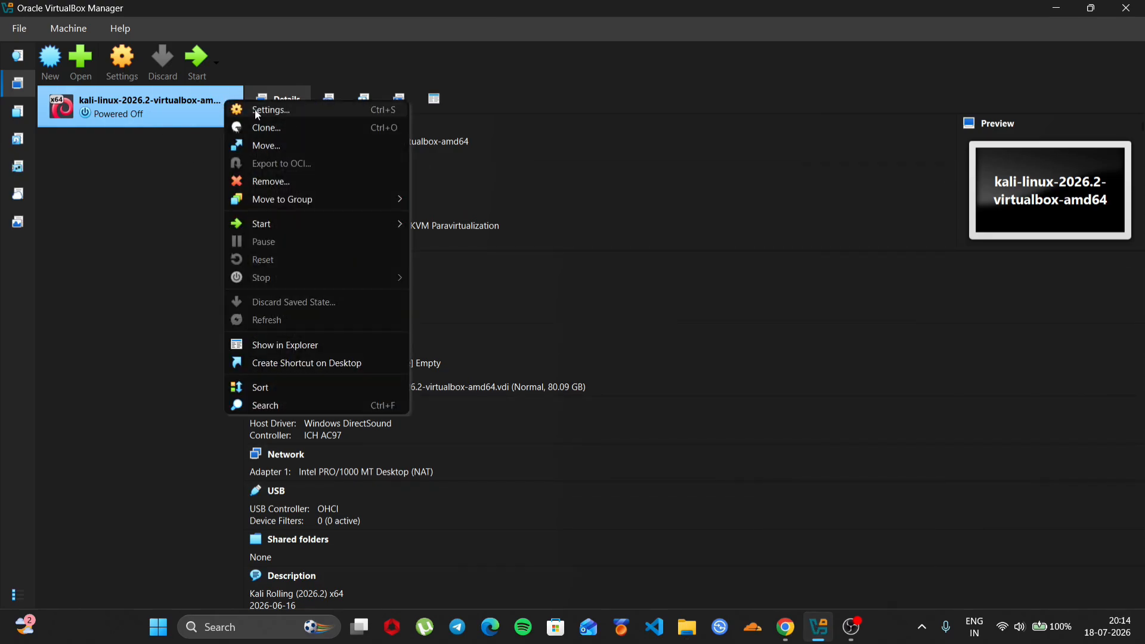
{"action": "left_click", "coordinate": [255, 109]}
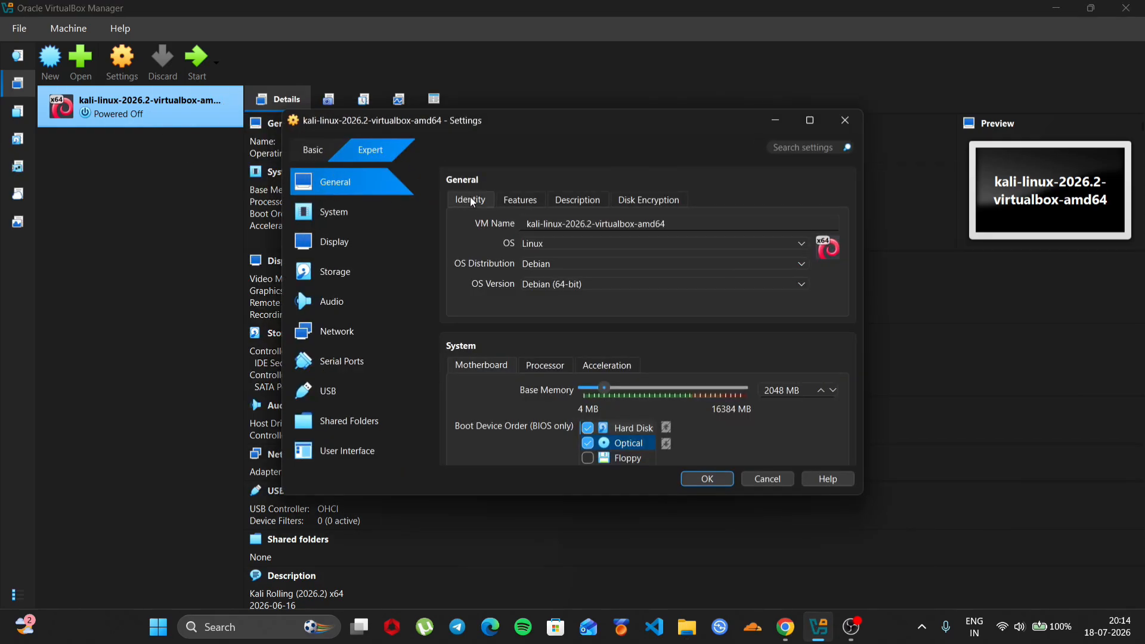
- Look through the general settings, and set the machine's base memory to 10798 MB and its number of CPUs to 8
{"action": "left_click", "coordinate": [531, 201]}
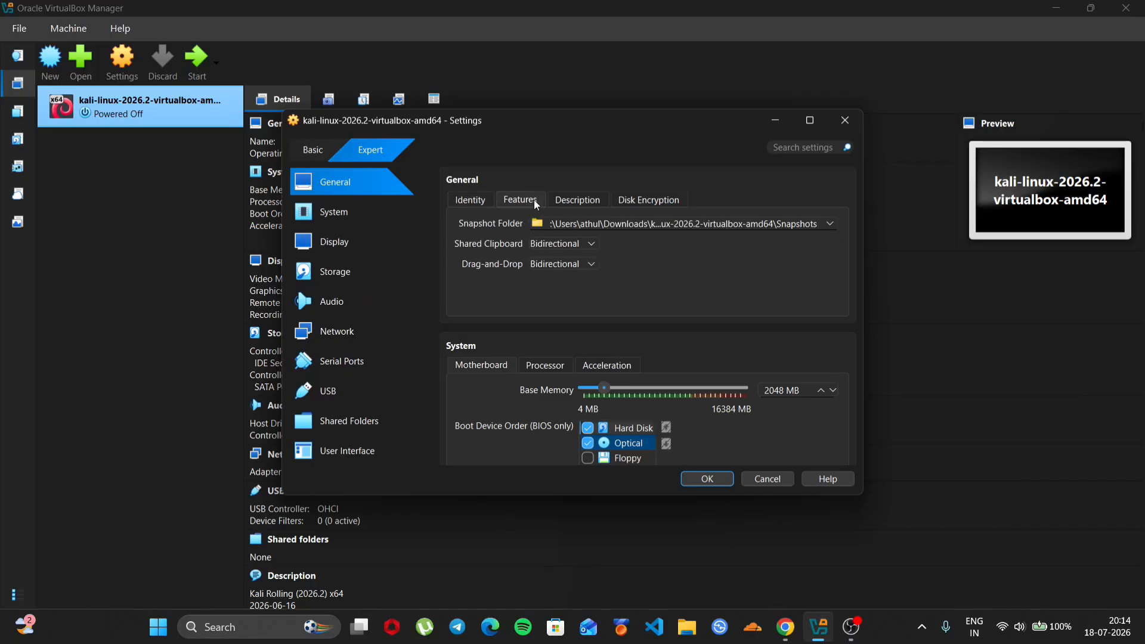
{"action": "left_click", "coordinate": [571, 203]}
{"action": "left_click", "coordinate": [631, 201]}
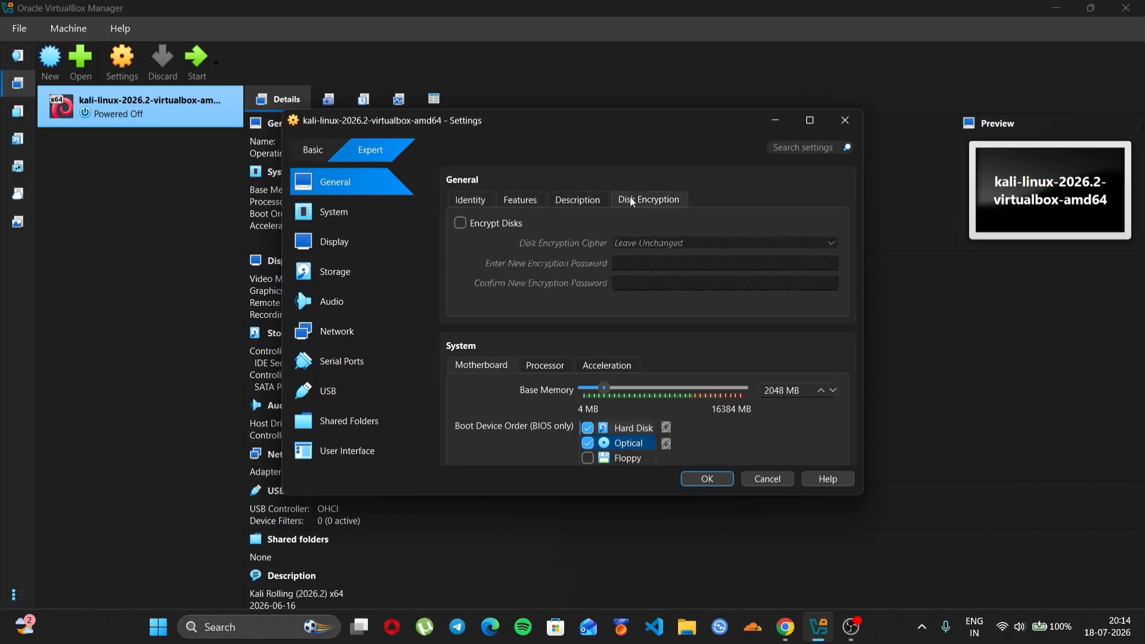
{"action": "left_click", "coordinate": [351, 217]}
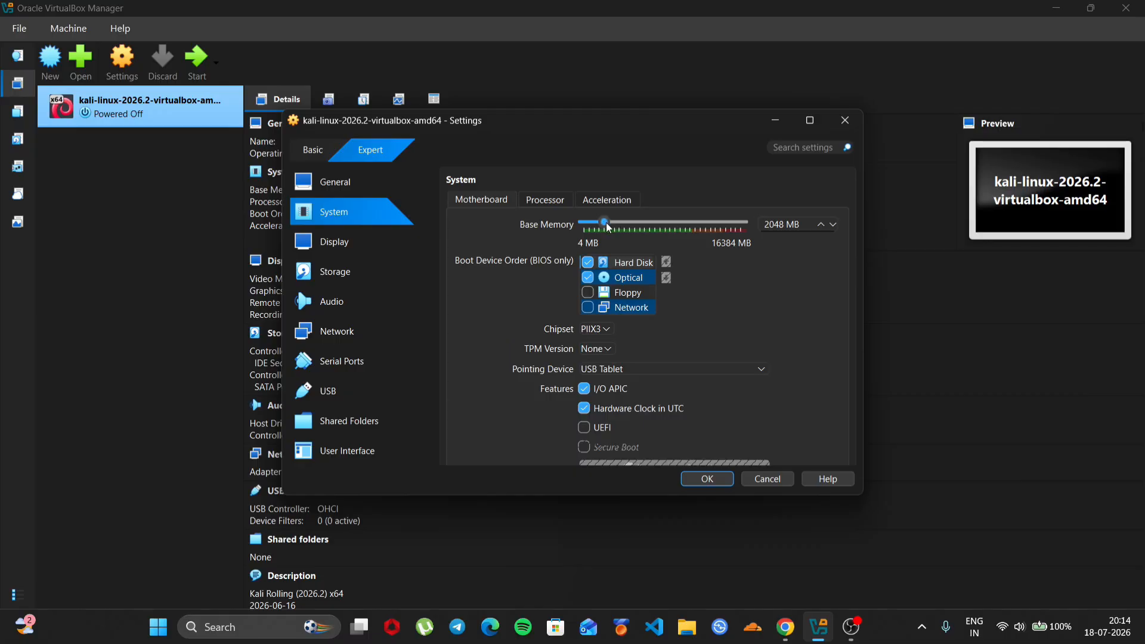
{"action": "left_click_drag", "start_coordinate": [605, 225], "coordinate": [691, 237]}
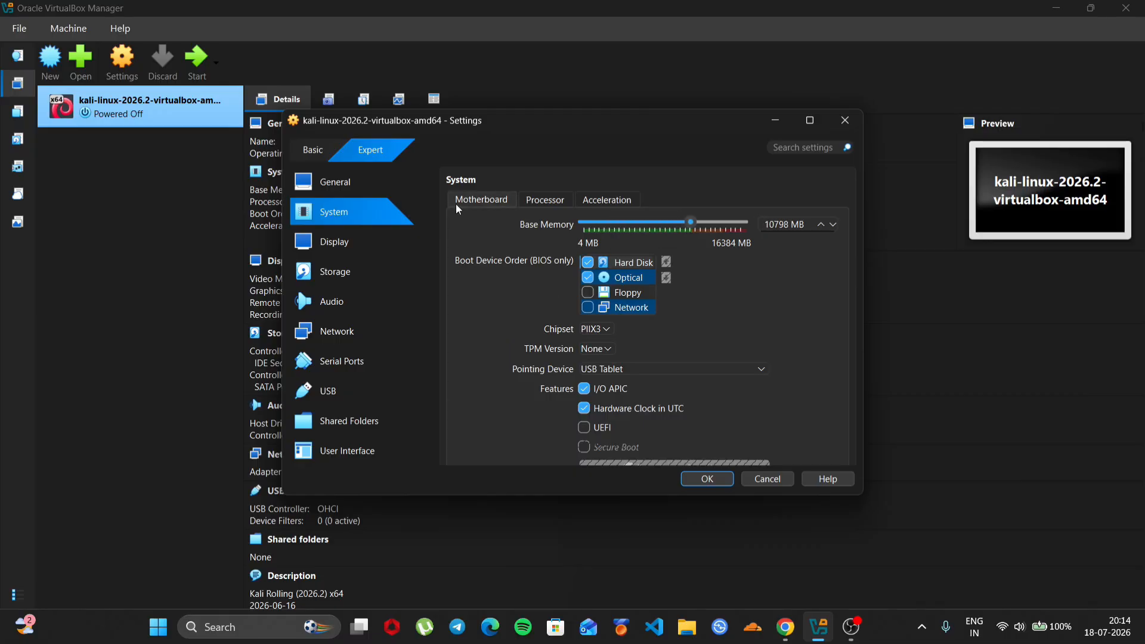
{"action": "left_click", "coordinate": [544, 201]}
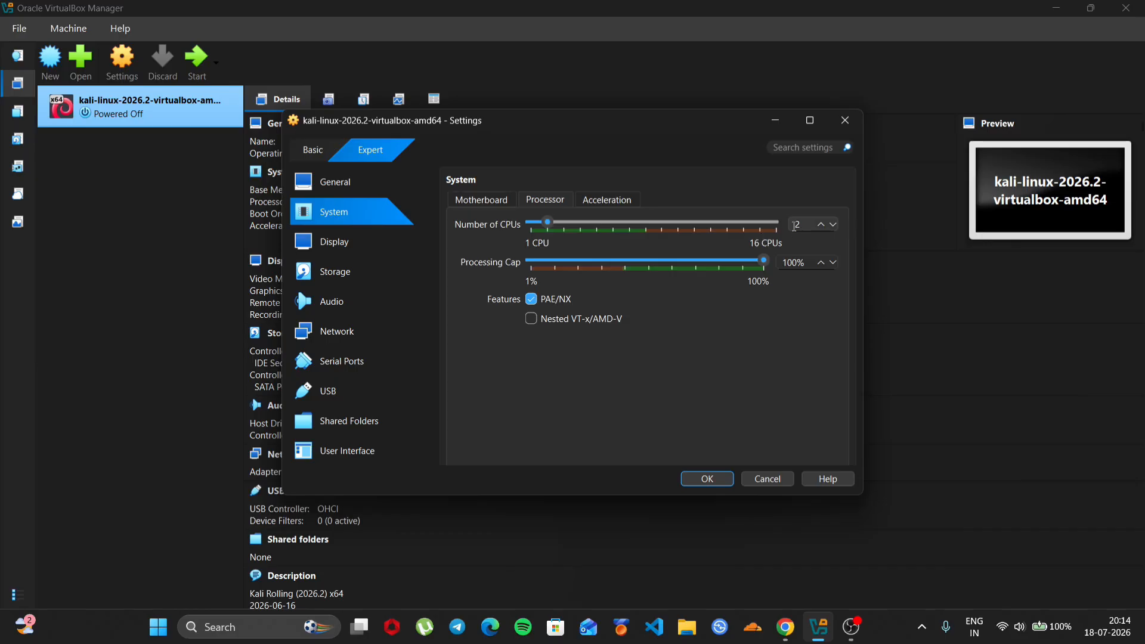
{"action": "left_click_drag", "start_coordinate": [550, 227], "coordinate": [649, 236]}
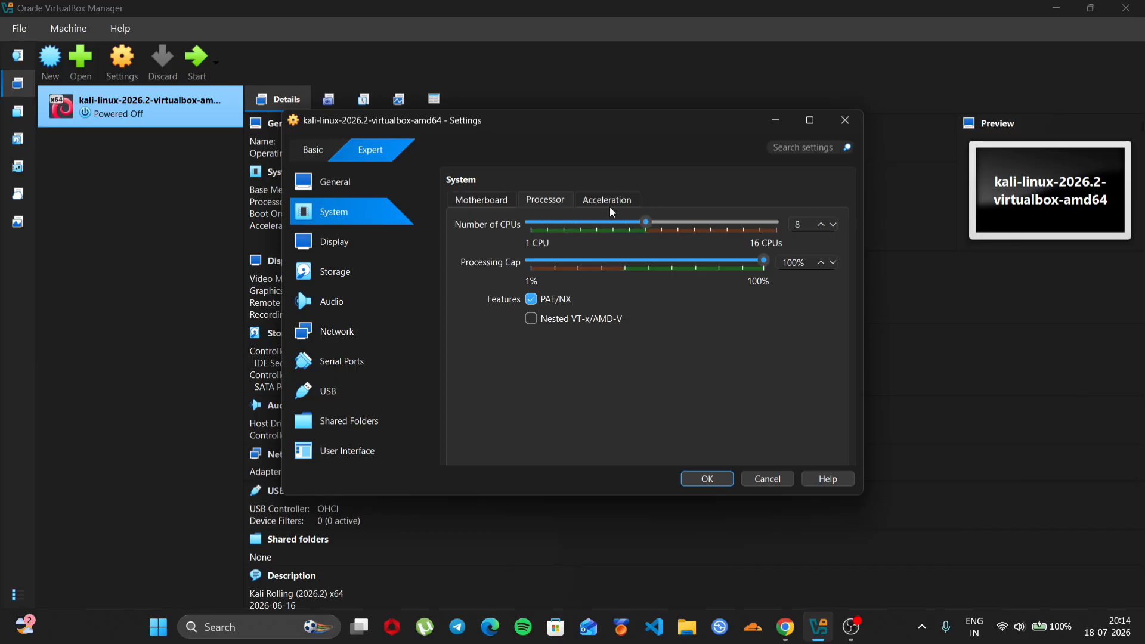
- Review the acceleration, display, storage, audio, network, serial port, USB, shared folder and user interface settings, and save the machine's configuration
{"action": "left_click", "coordinate": [632, 201]}
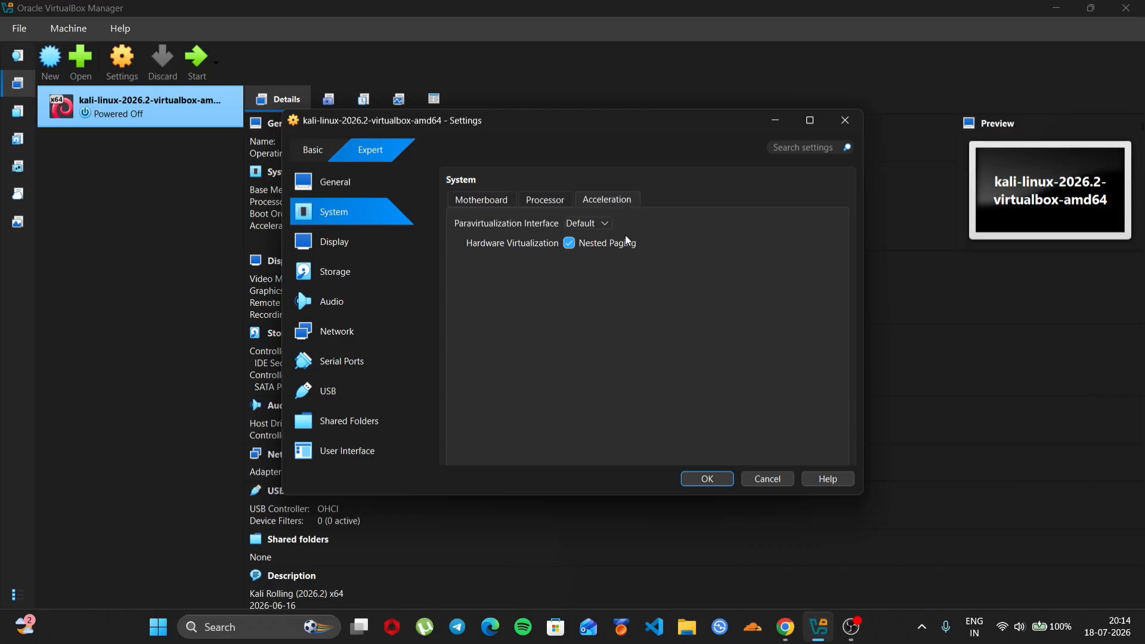
{"action": "left_click", "coordinate": [410, 244]}
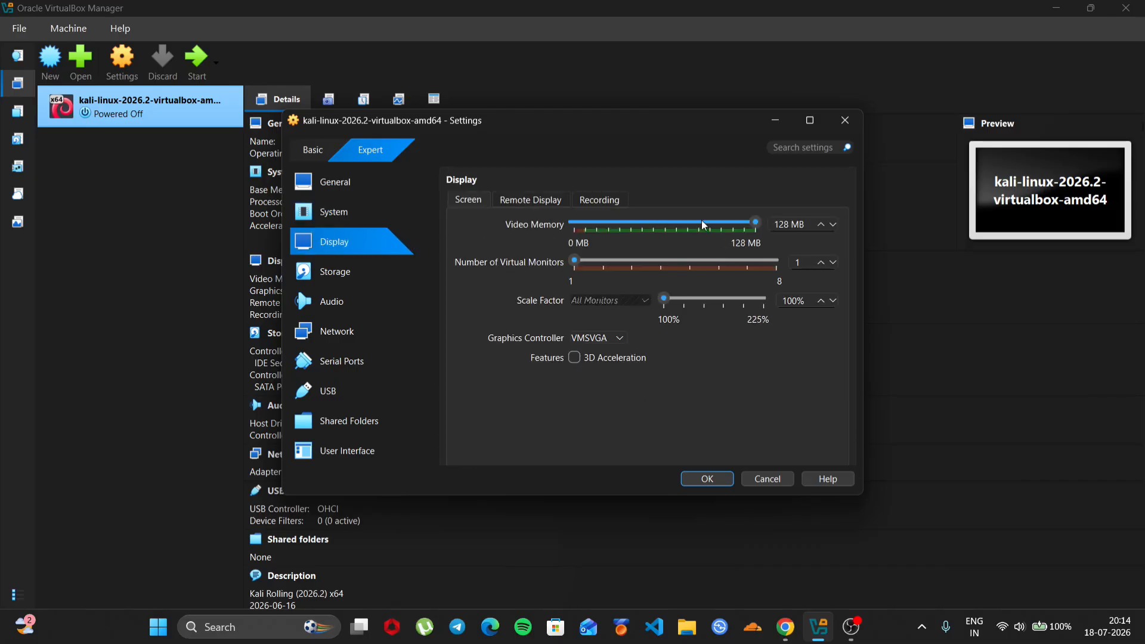
{"action": "left_click", "coordinate": [362, 274]}
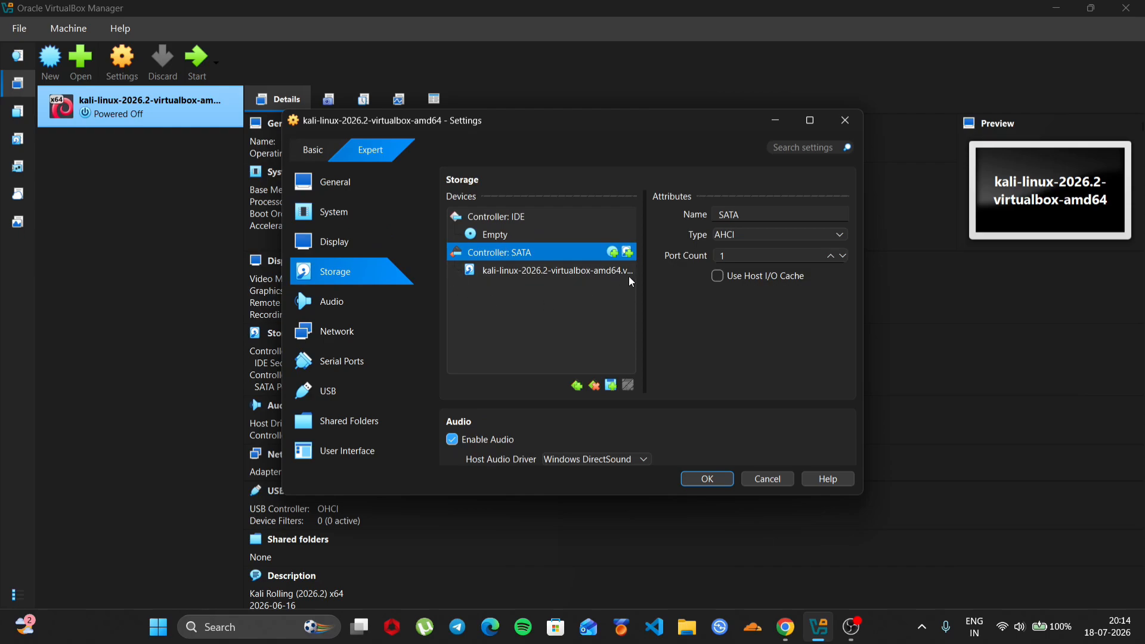
{"action": "left_click", "coordinate": [368, 301]}
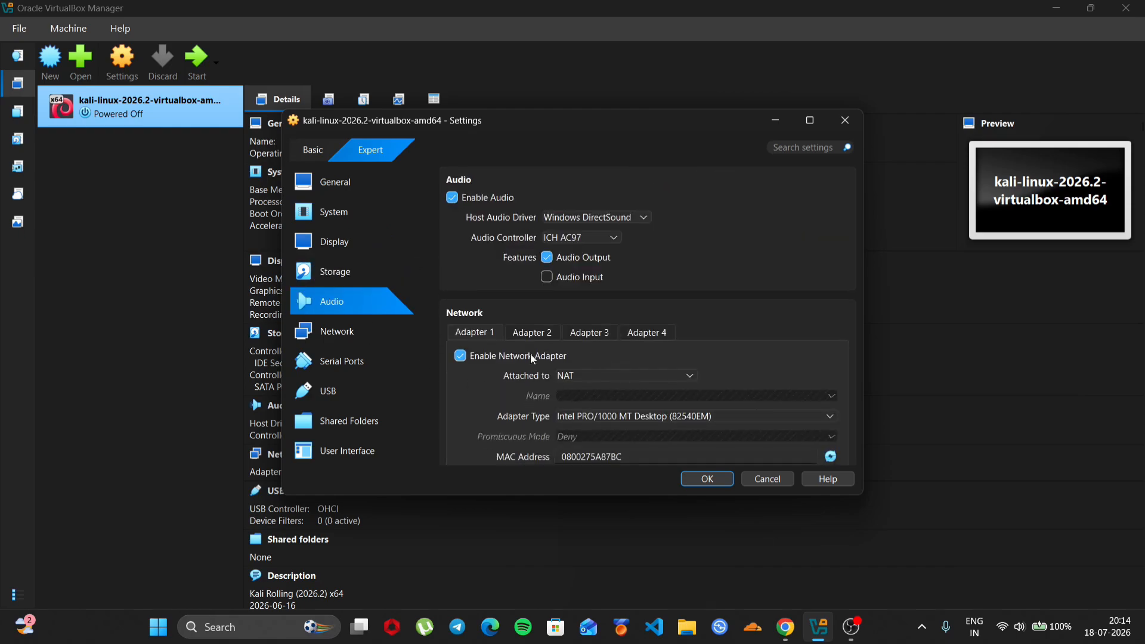
{"action": "left_click", "coordinate": [636, 374]}
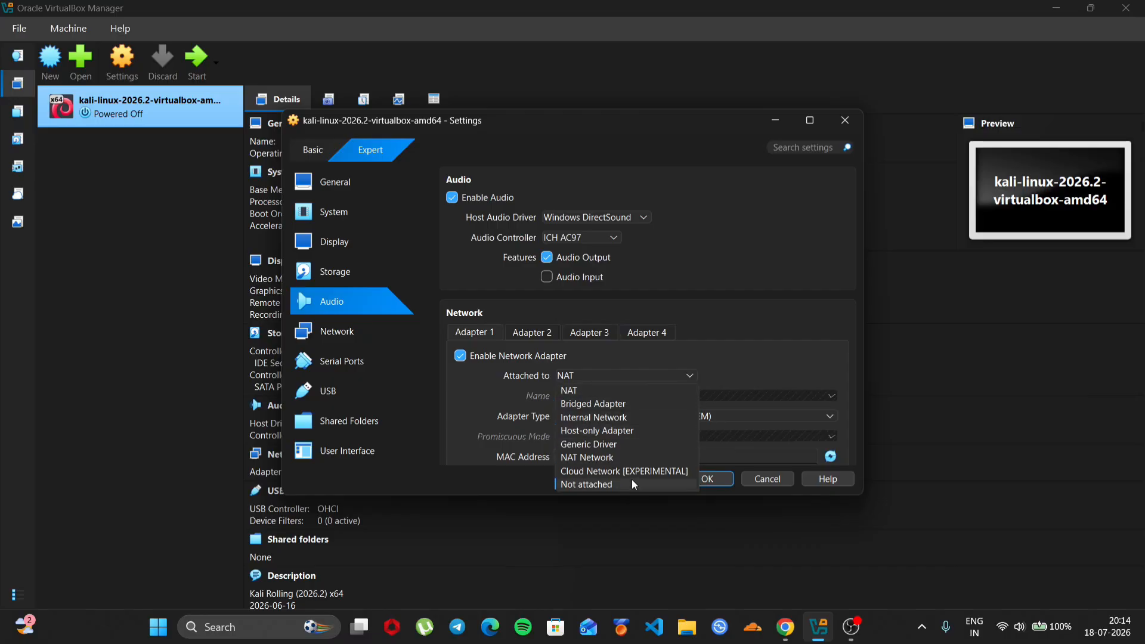
{"action": "left_click", "coordinate": [480, 397]}
{"action": "left_click", "coordinate": [338, 332]}
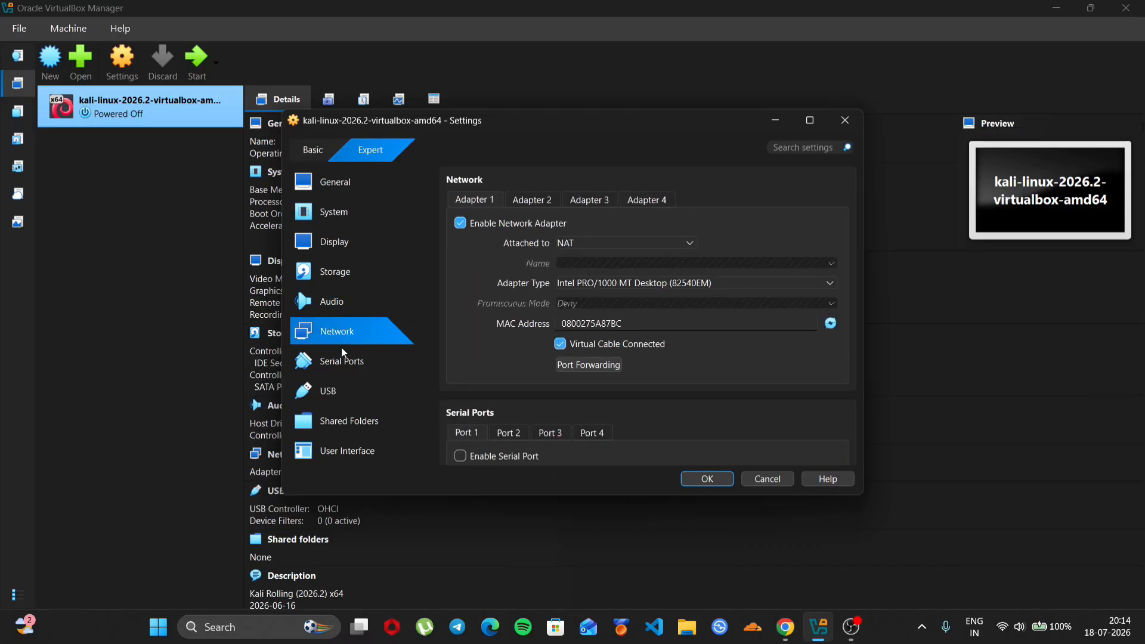
{"action": "left_click", "coordinate": [361, 363]}
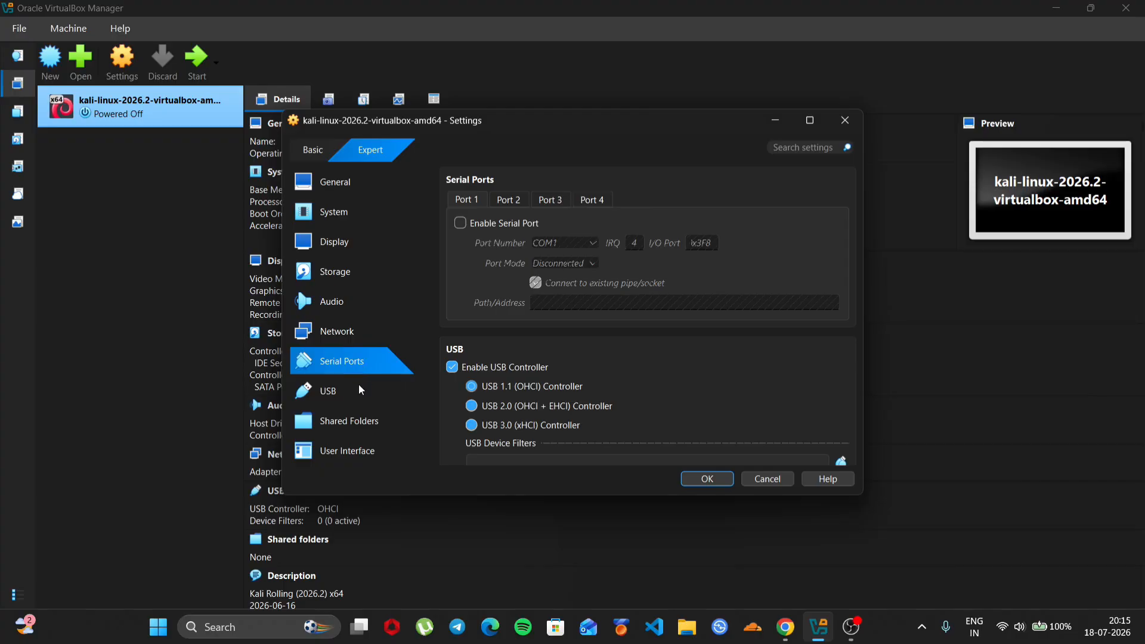
{"action": "left_click", "coordinate": [360, 390]}
{"action": "left_click", "coordinate": [364, 419]}
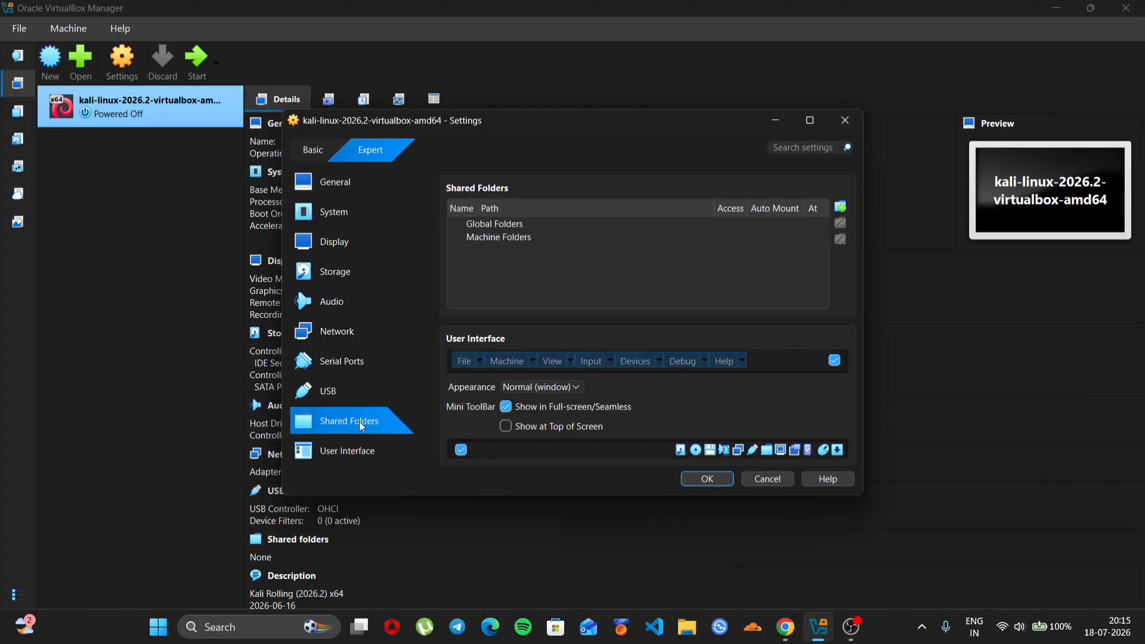
{"action": "left_click", "coordinate": [364, 456]}
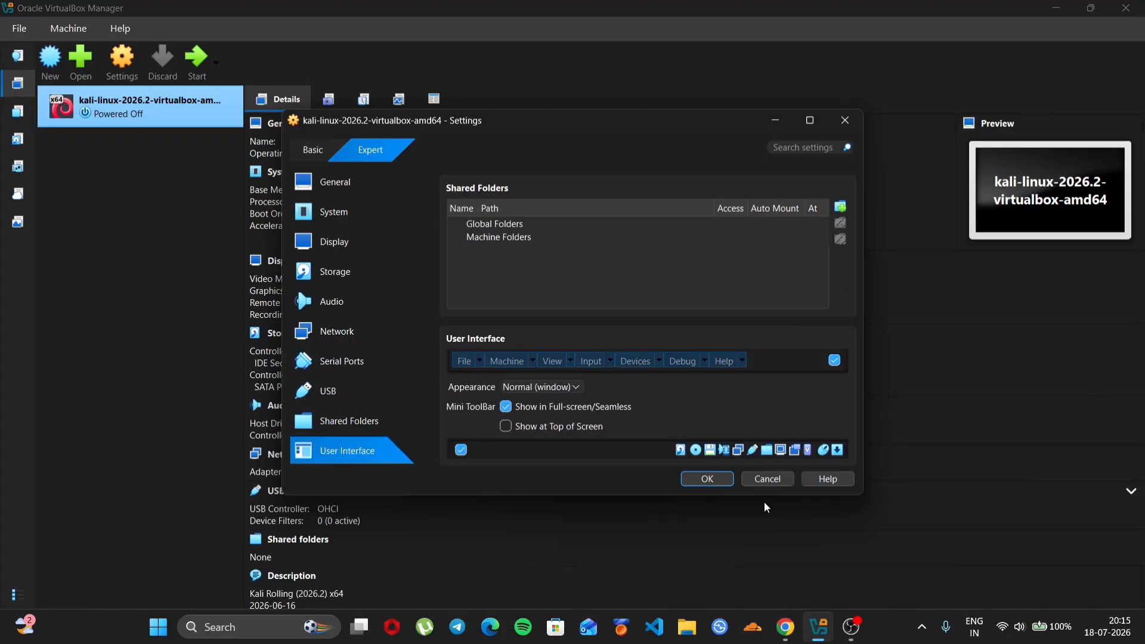
{"action": "left_click", "coordinate": [706, 479]}
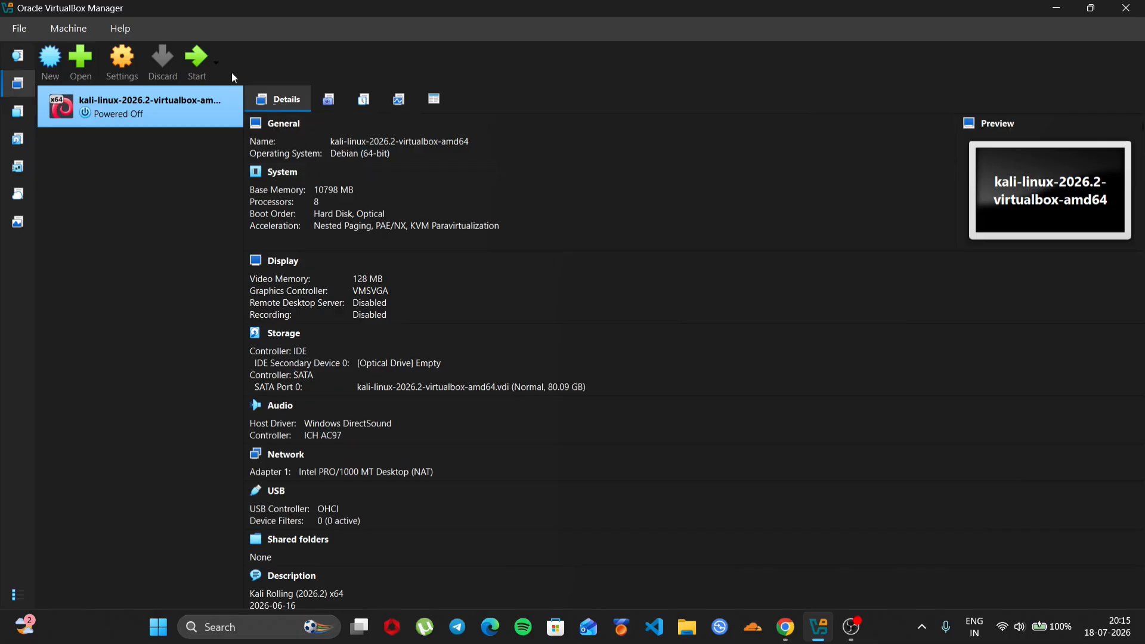
- Start the Kali virtual machine, clear its notifications, maximize its window and allow it to capture the mouse and keyboard
{"action": "left_click", "coordinate": [195, 63]}
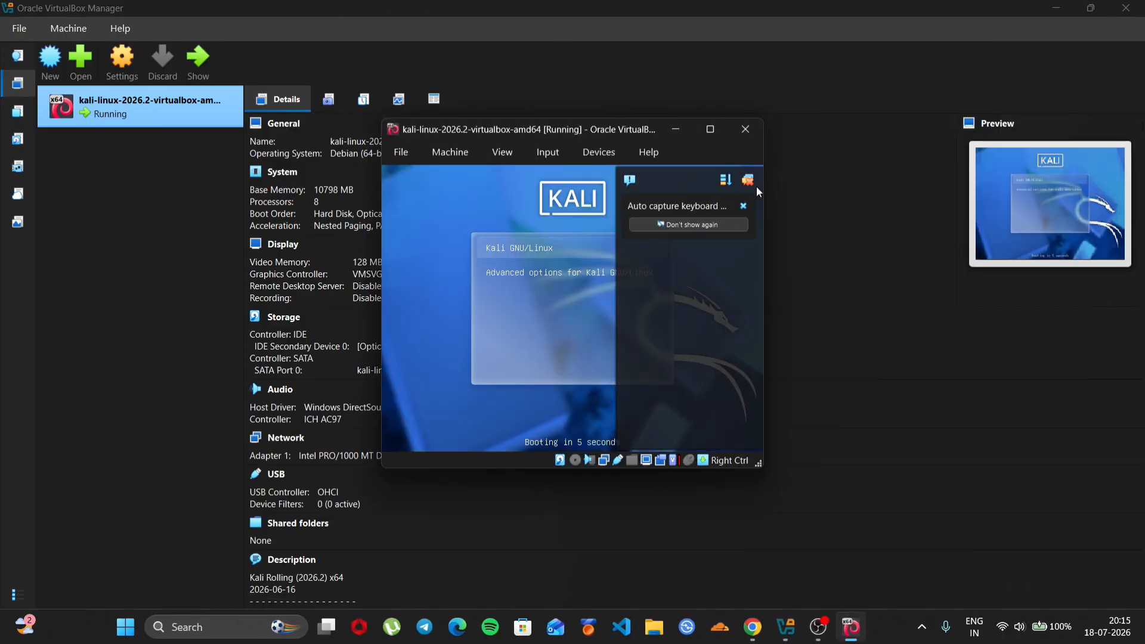
{"action": "left_click", "coordinate": [747, 180]}
{"action": "left_click", "coordinate": [710, 129]}
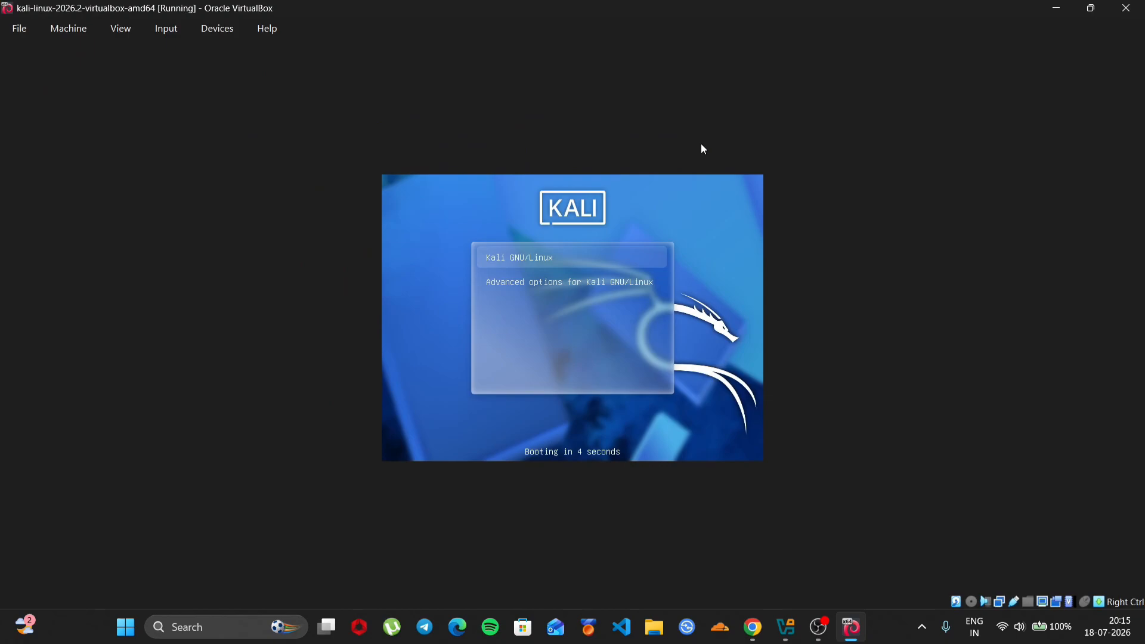
{"action": "left_click", "coordinate": [598, 262]}
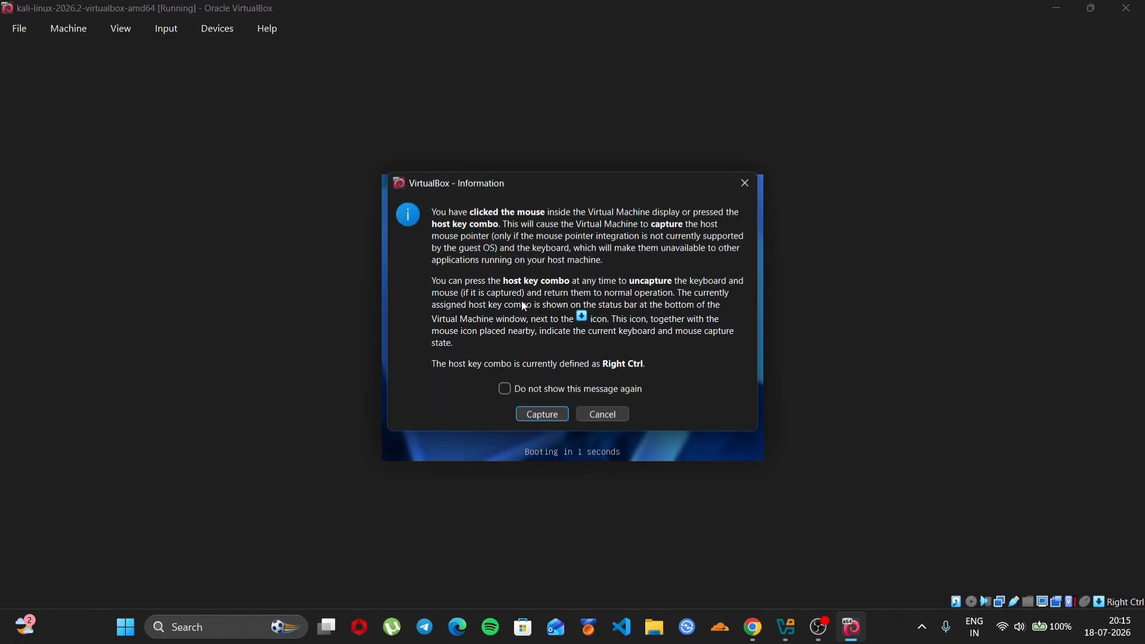
{"action": "left_click", "coordinate": [554, 415]}
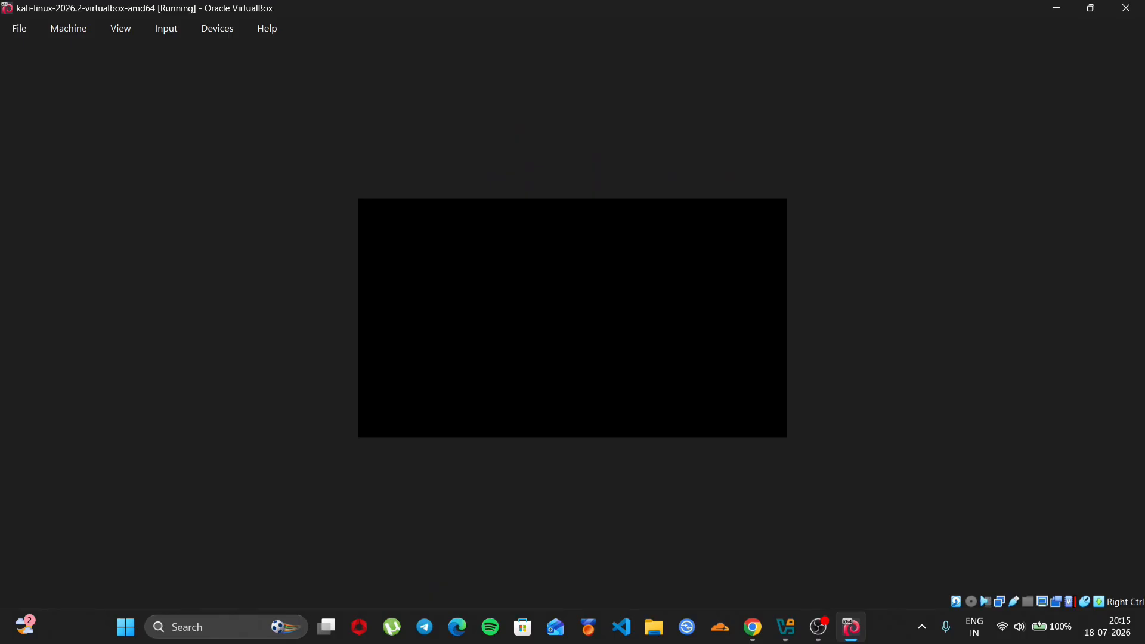